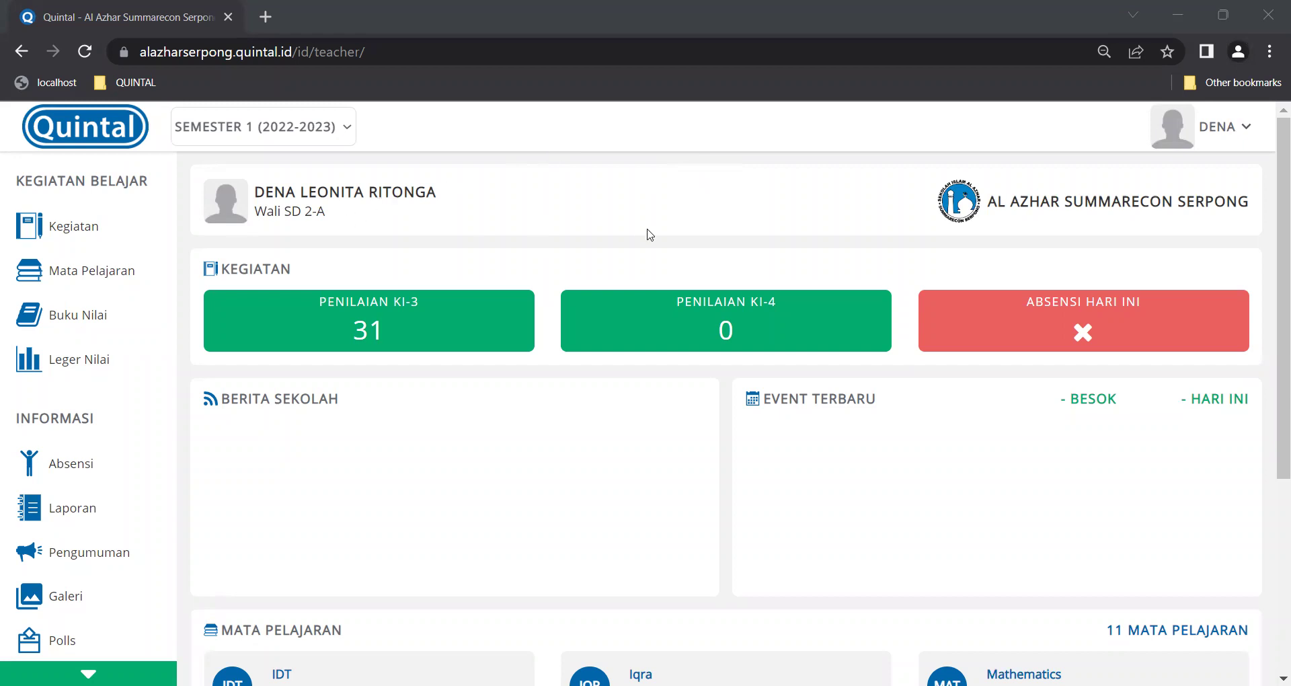
- Start an offline KI-3 assessment in the SD 2 subject Pendidikan Pancasila dan Kewarganegaraan
left_click(123, 287)
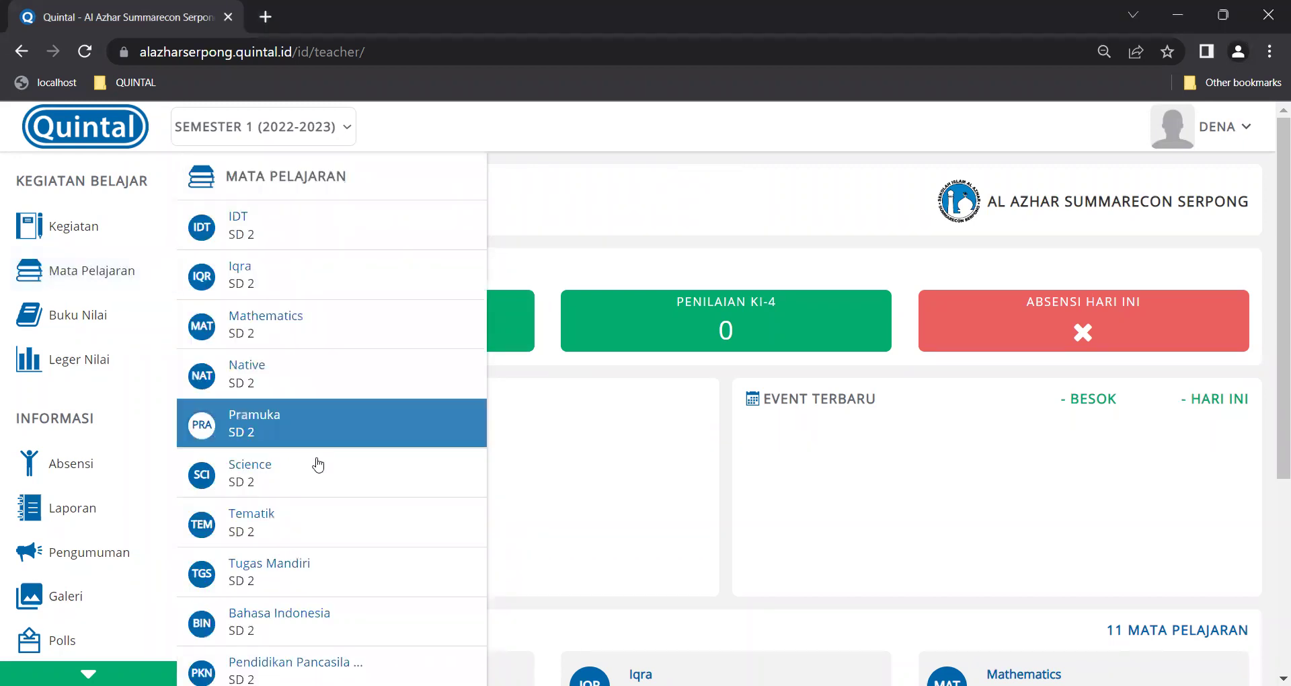
scroll(317, 461, "down", 2)
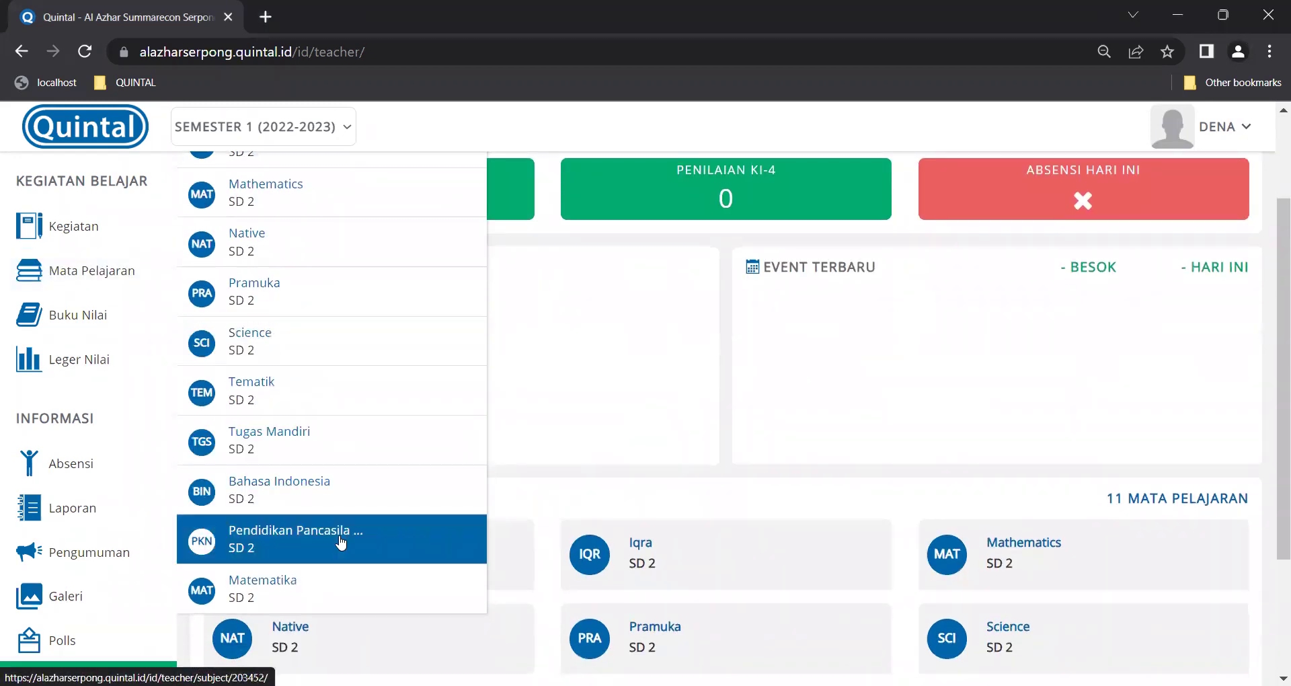
left_click(341, 542)
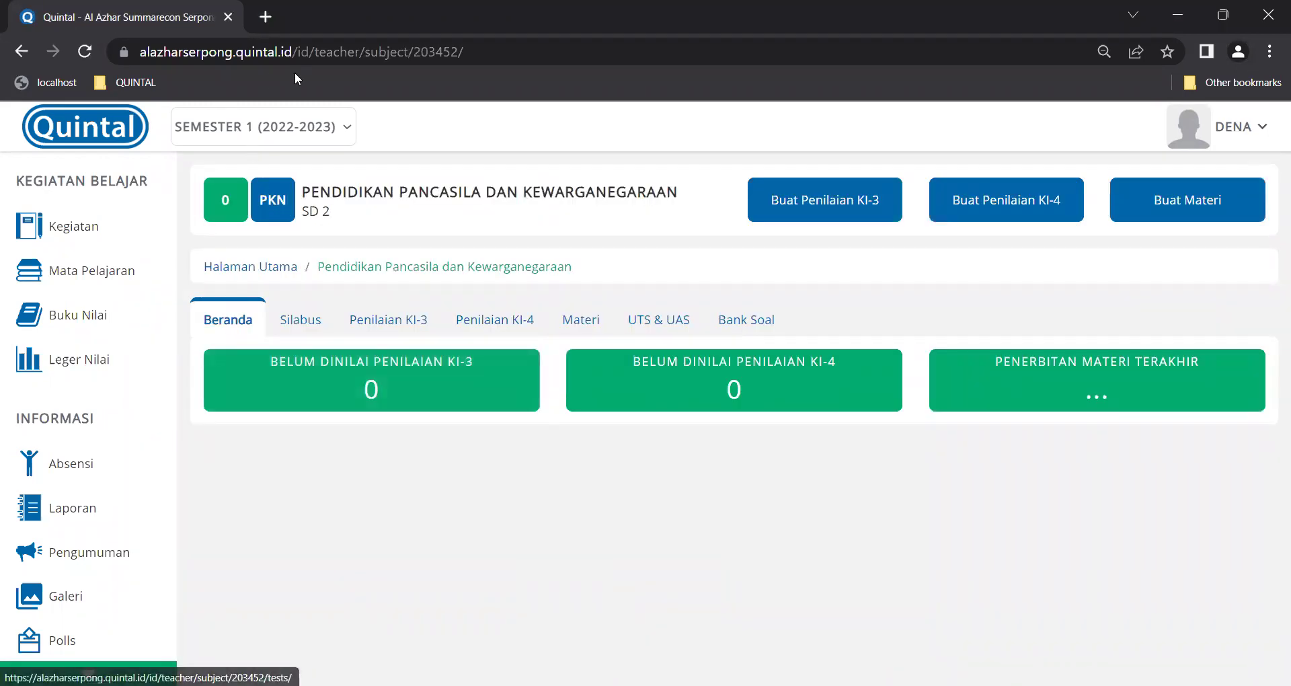
left_click(388, 329)
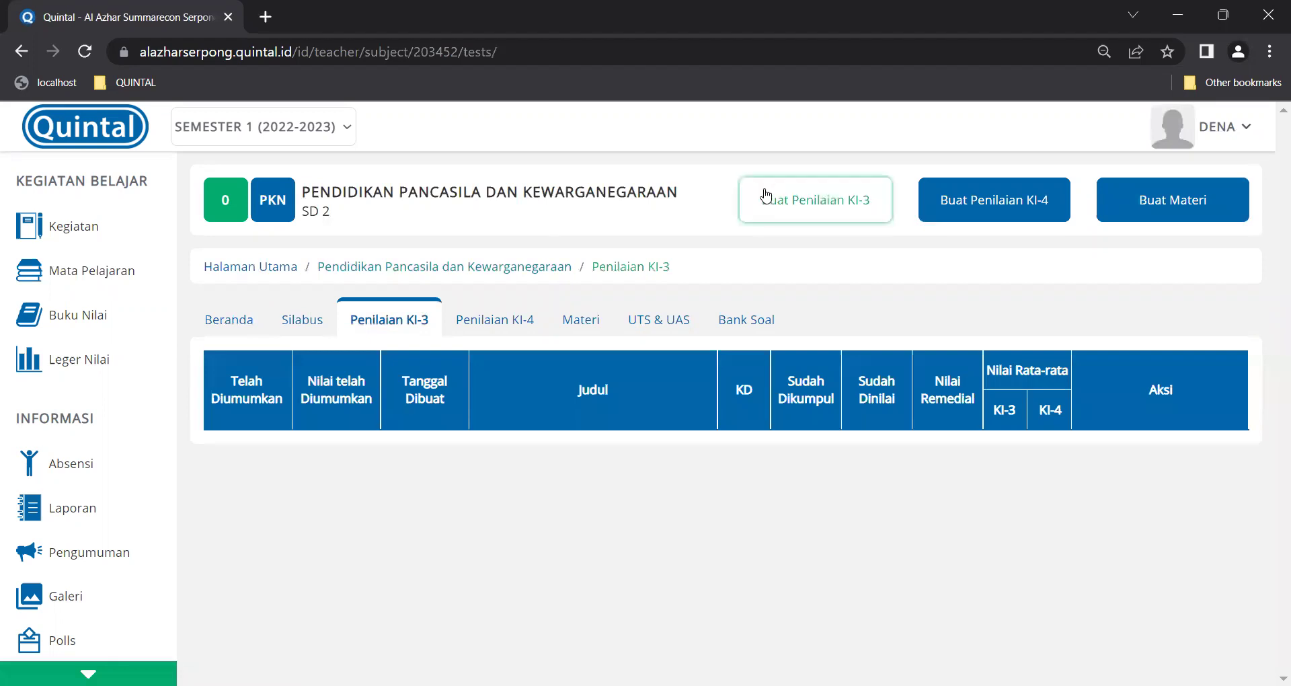
left_click(790, 215)
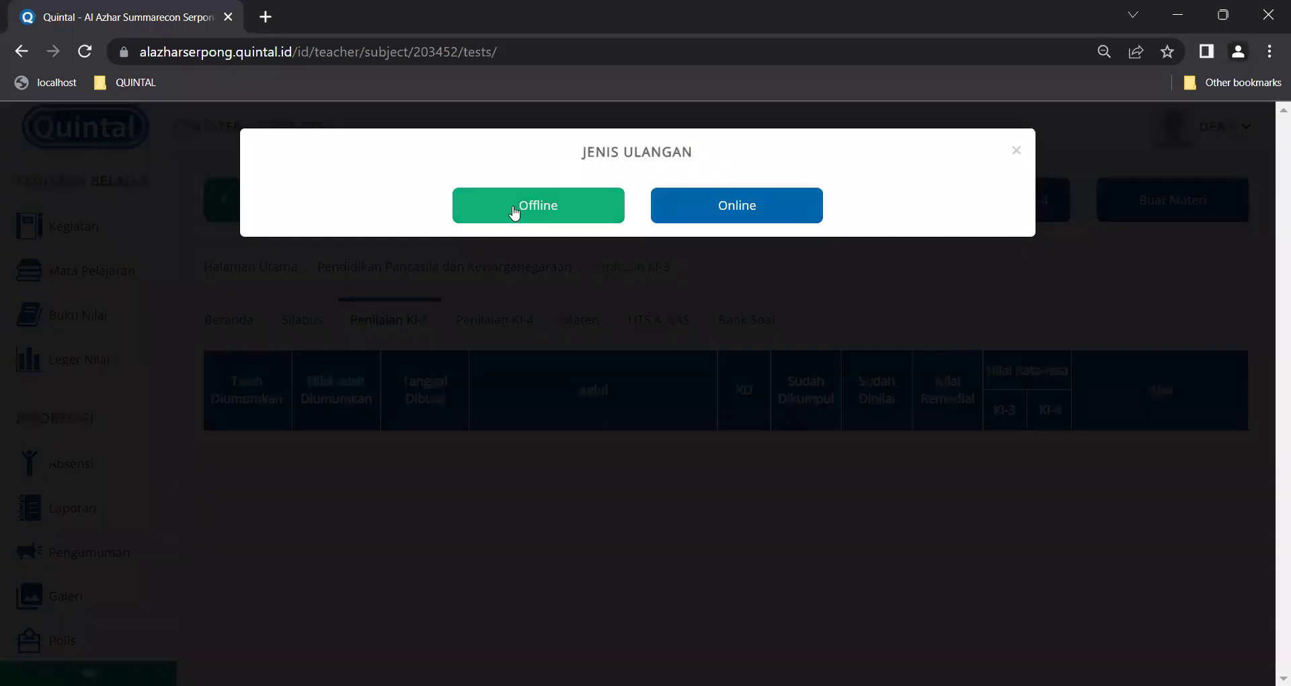
left_click(514, 213)
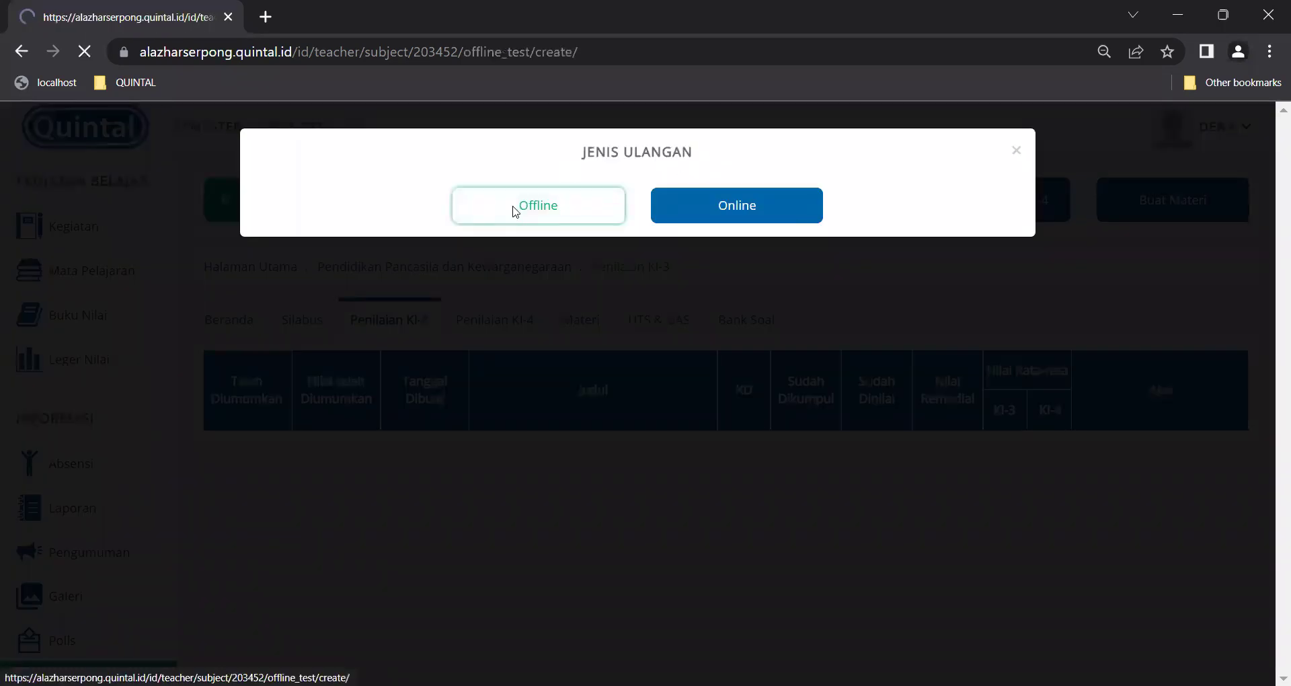
- Title the assessment "Tes 1" and keep its type as UH
left_click(414, 349)
type("Tes 1")
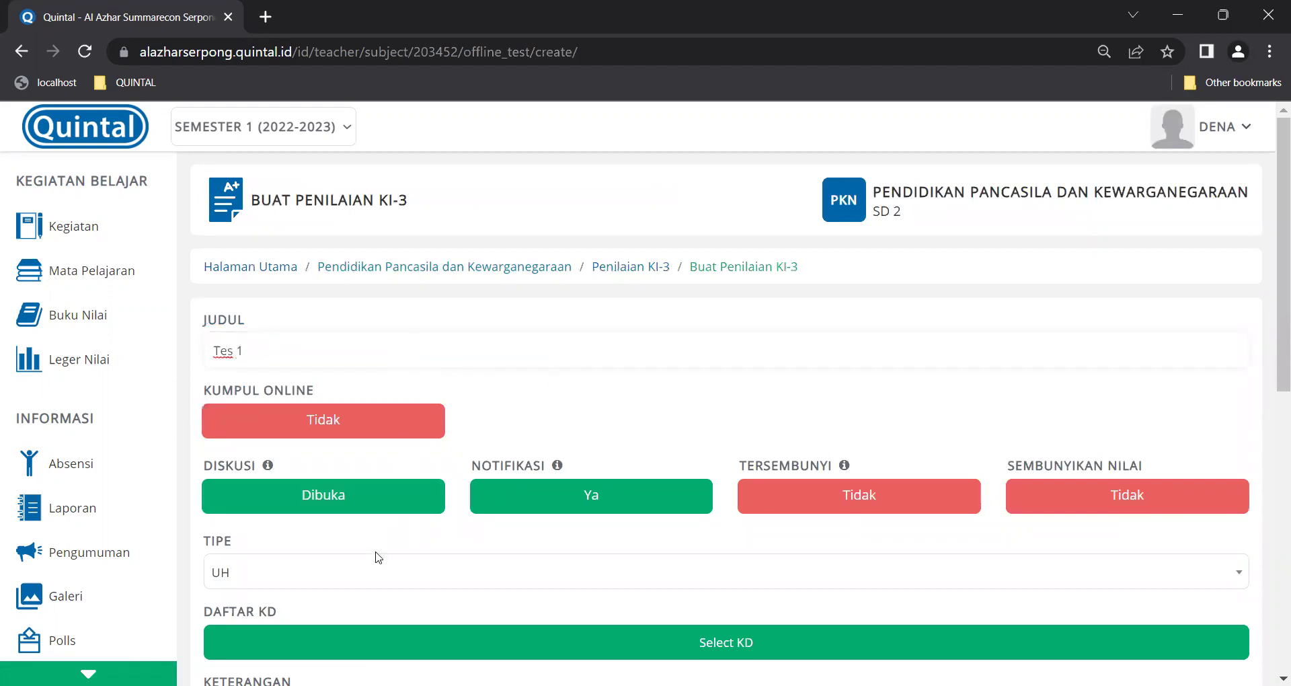
left_click(296, 577)
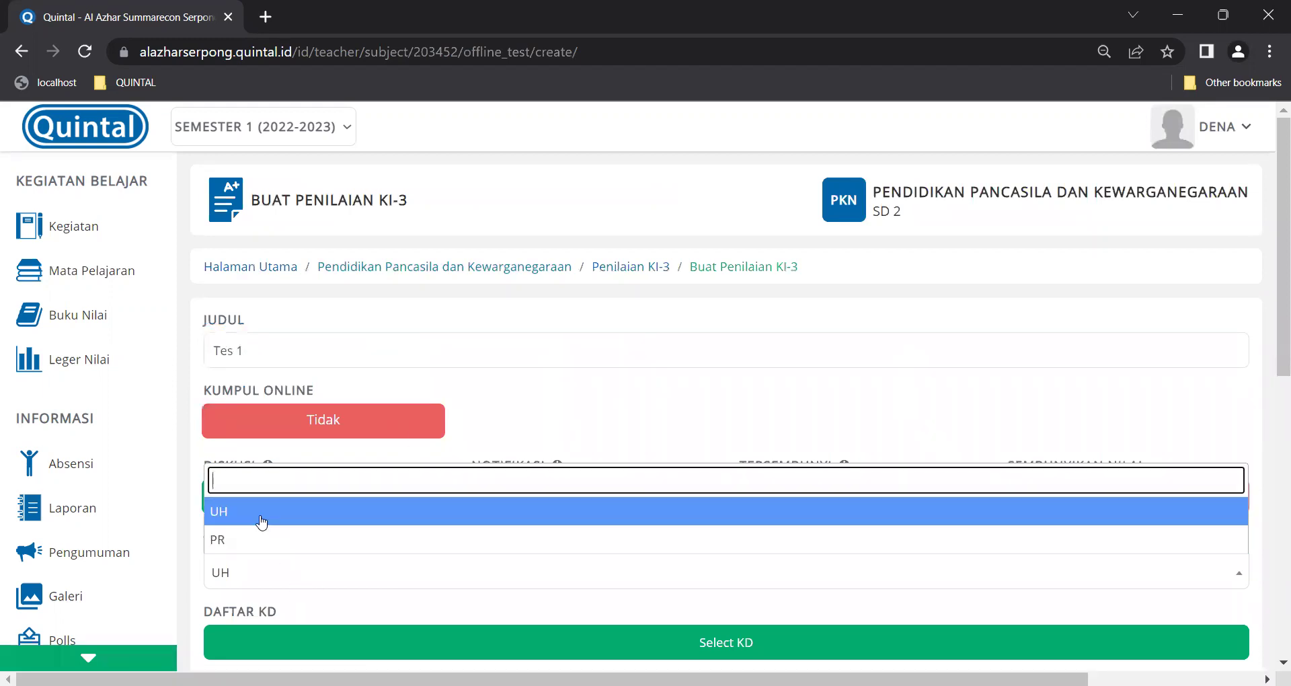
left_click(526, 405)
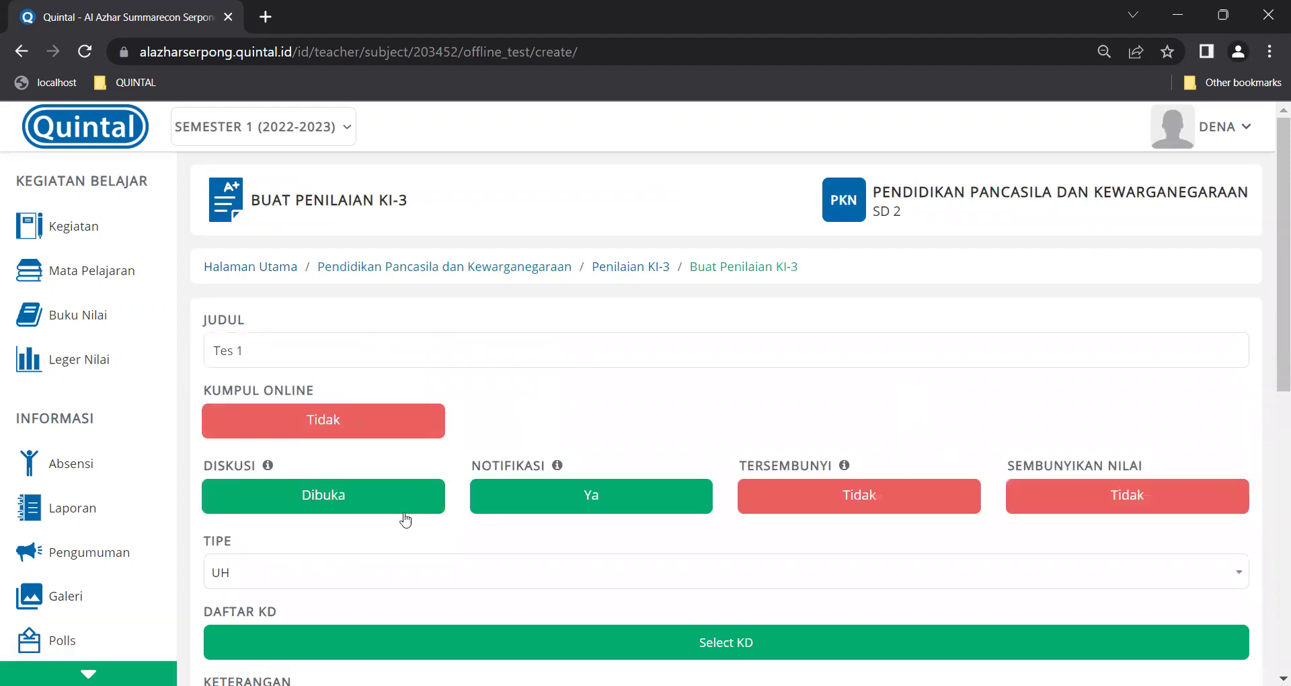
- Assign the basic competency (PKN) 3.1 Bunyi KD 3.1 to the assessment
scroll(367, 538, "down", 2)
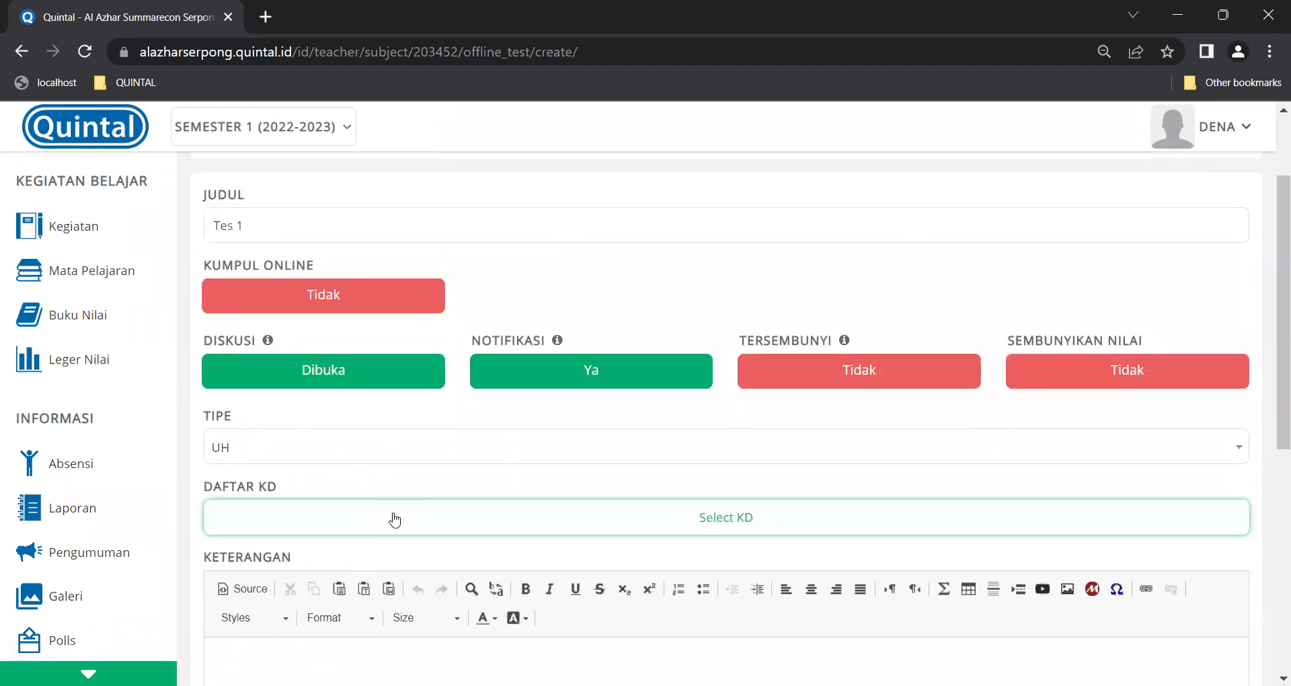
left_click(393, 518)
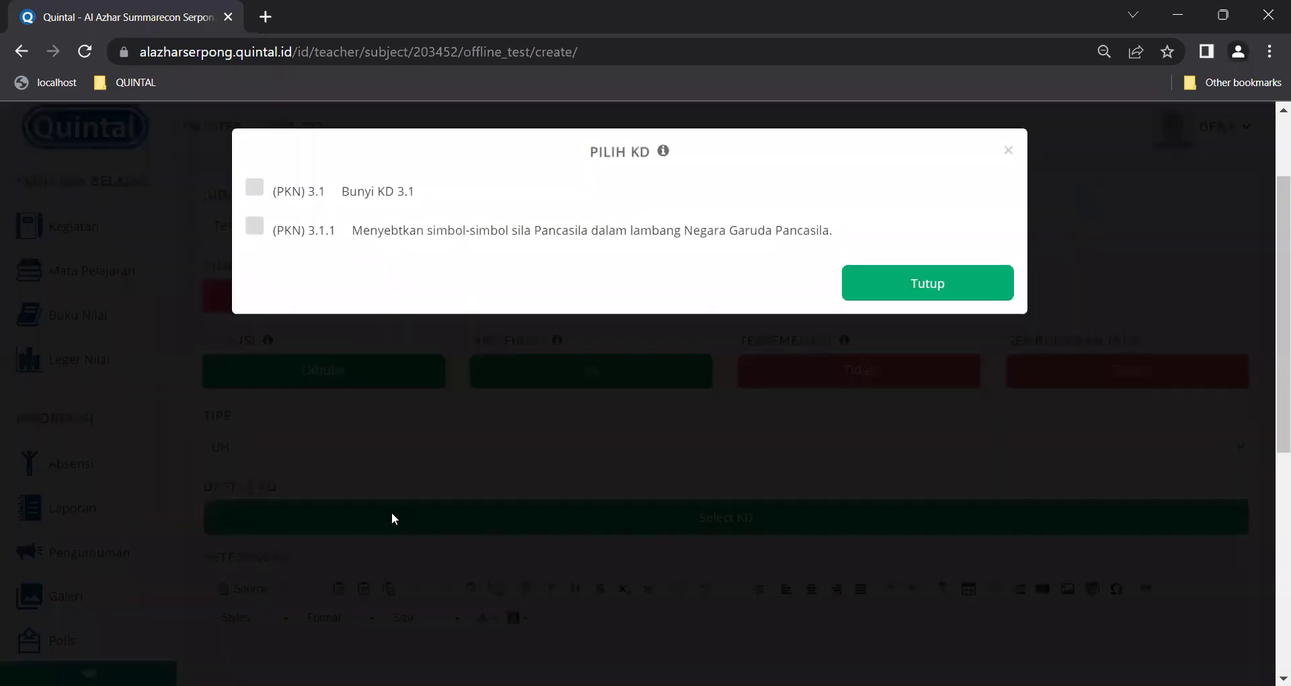
left_click(254, 191)
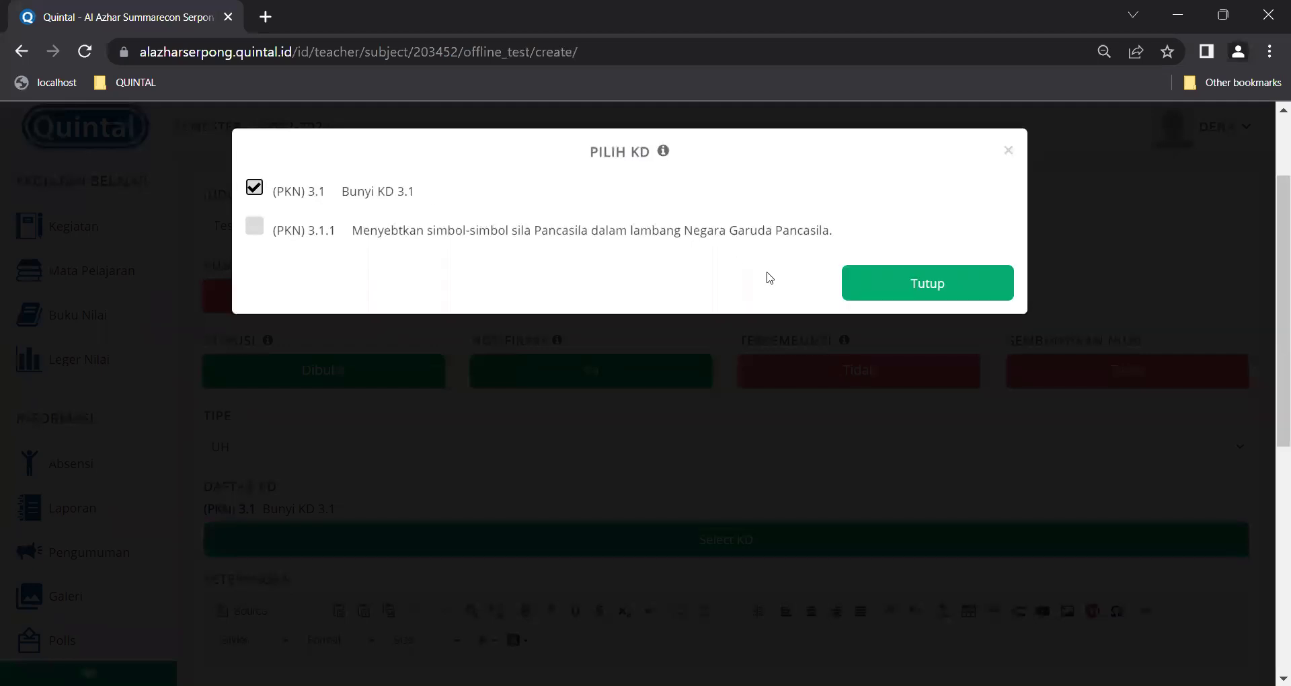
left_click(899, 284)
- Set the SD 2-A assessment date to 28/09/2022 00:00, leave the description blank, and save and announce the assessment
scroll(697, 486, "down", 3)
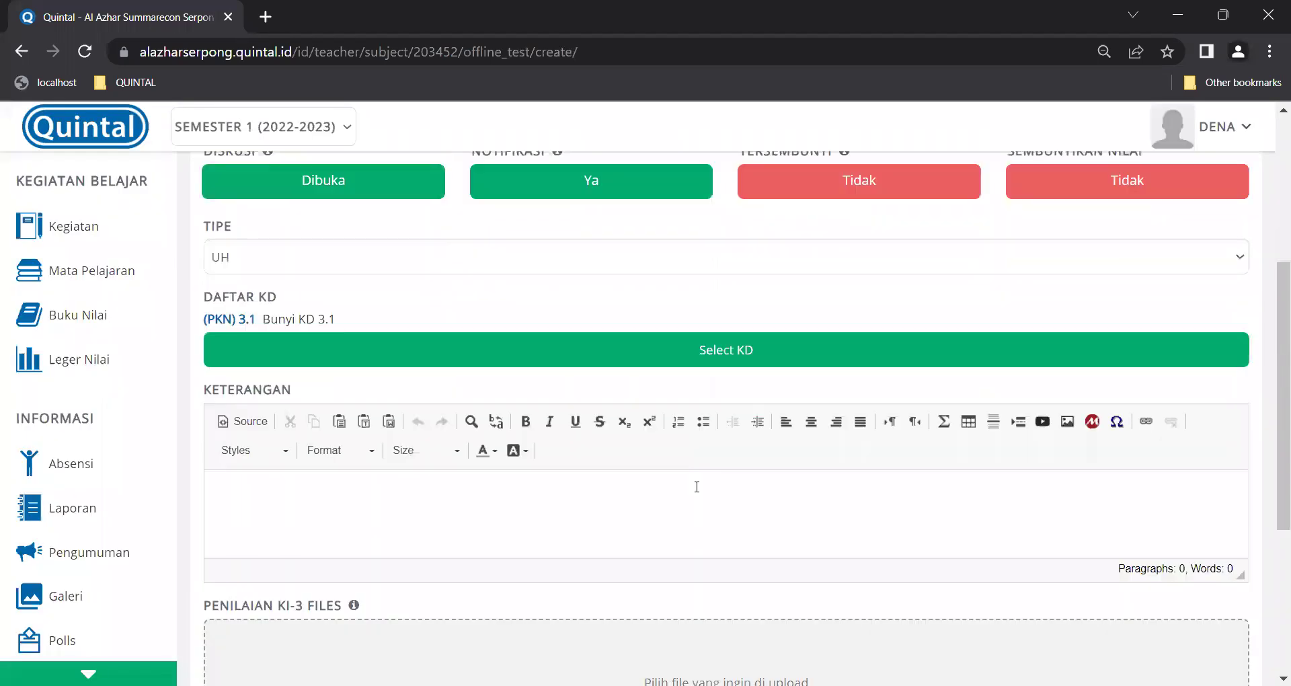
scroll(697, 486, "down", 1)
left_click(598, 454)
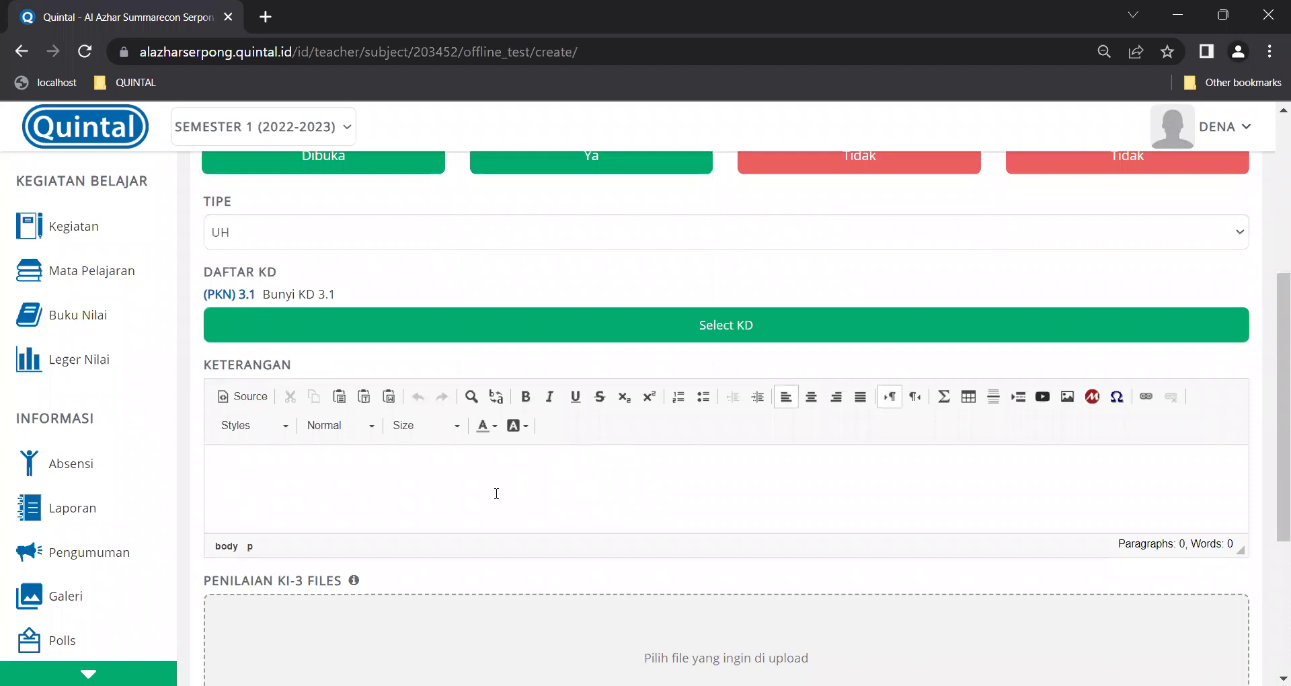
scroll(496, 494, "down", 1)
scroll(496, 493, "down", 2)
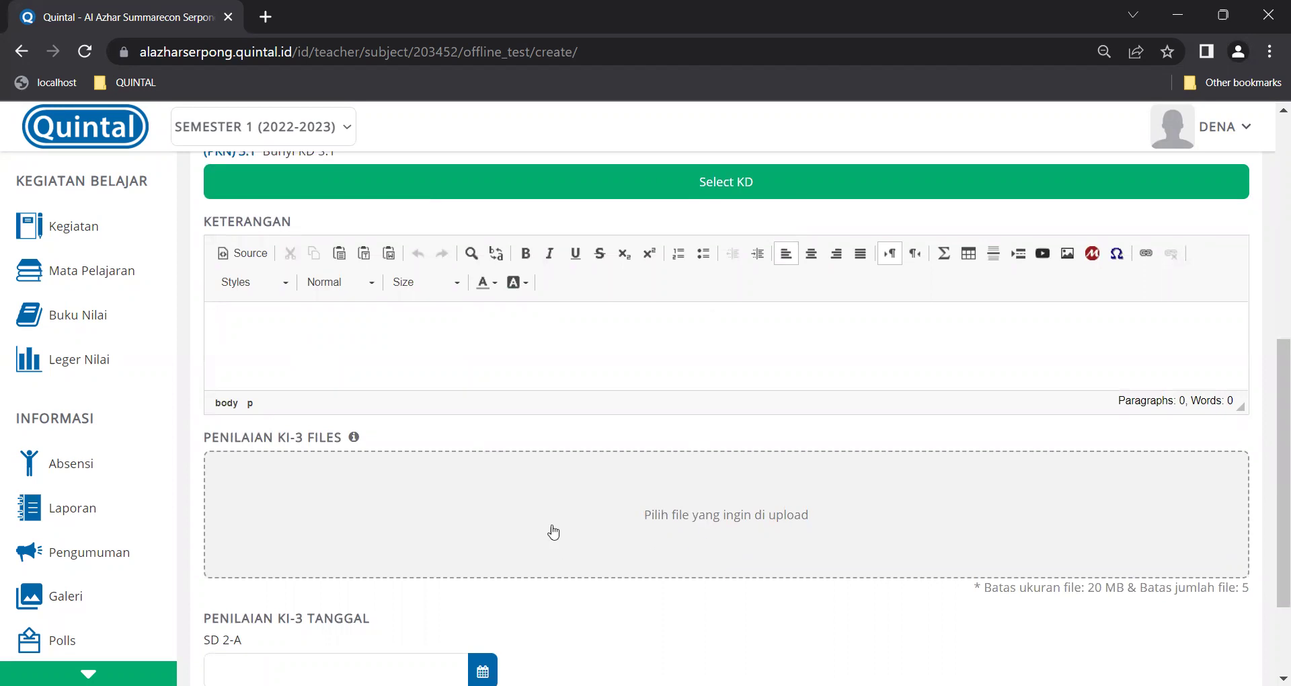
scroll(367, 511, "down", 2)
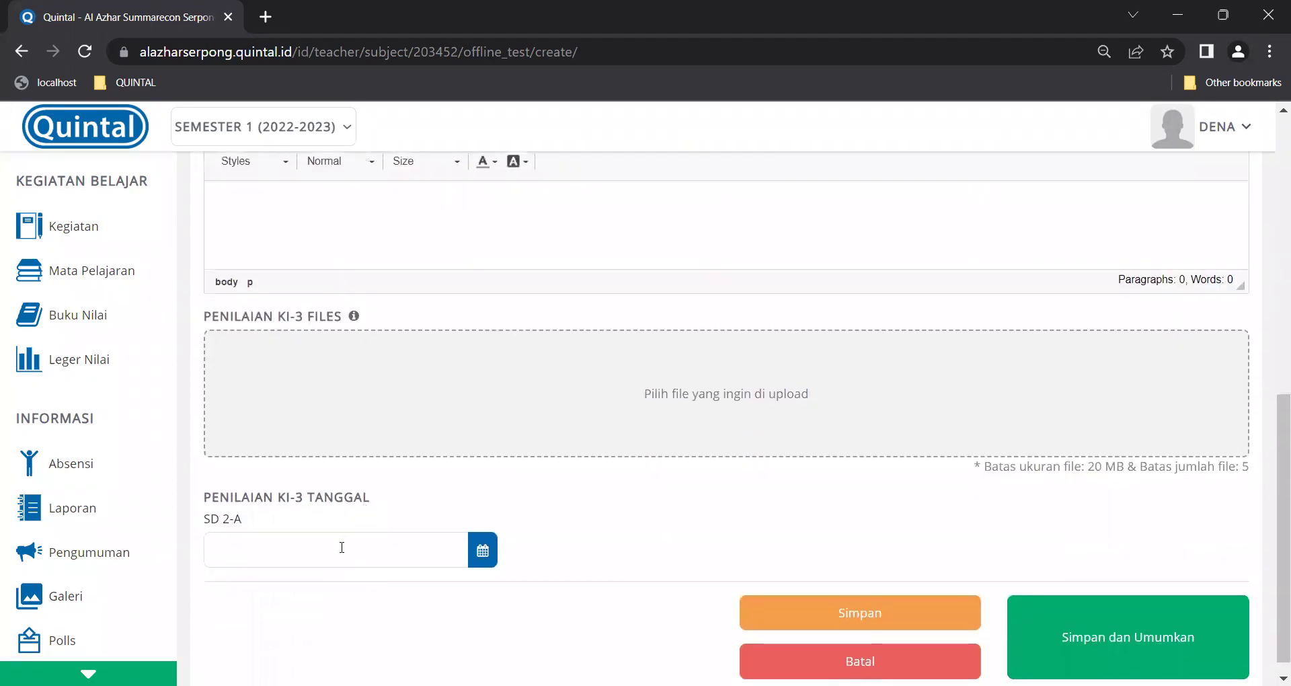
left_click(341, 546)
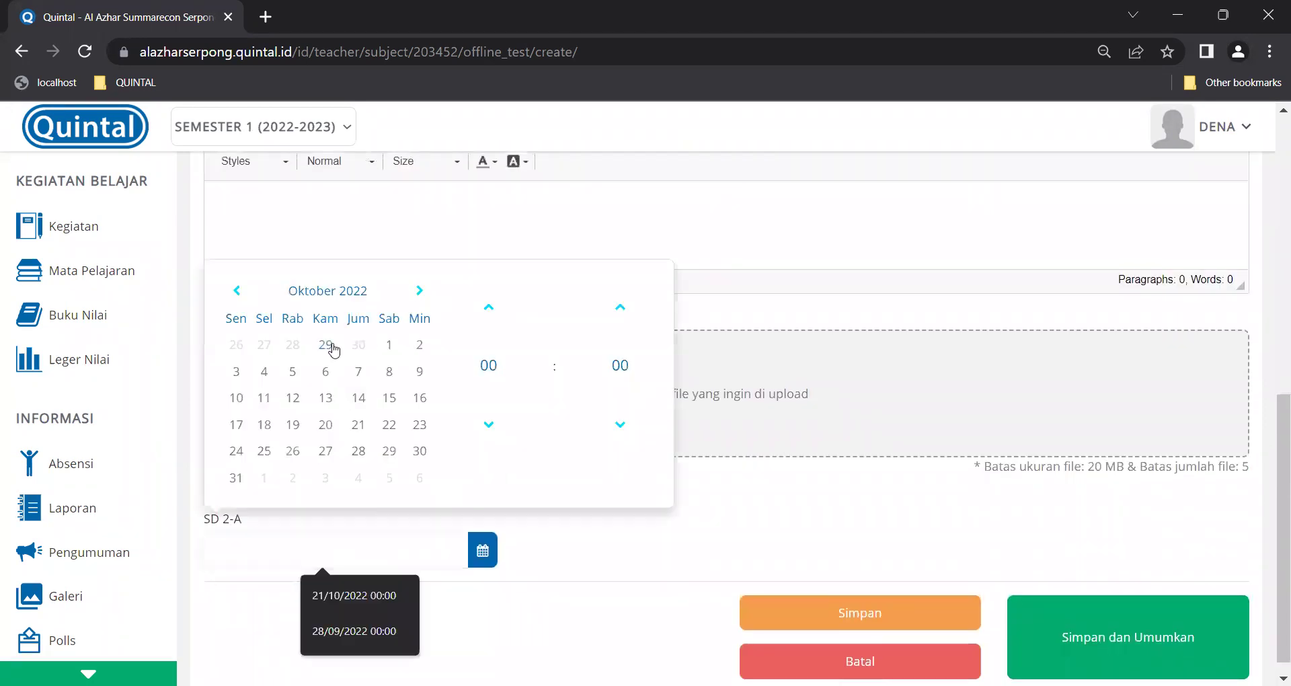
left_click(290, 346)
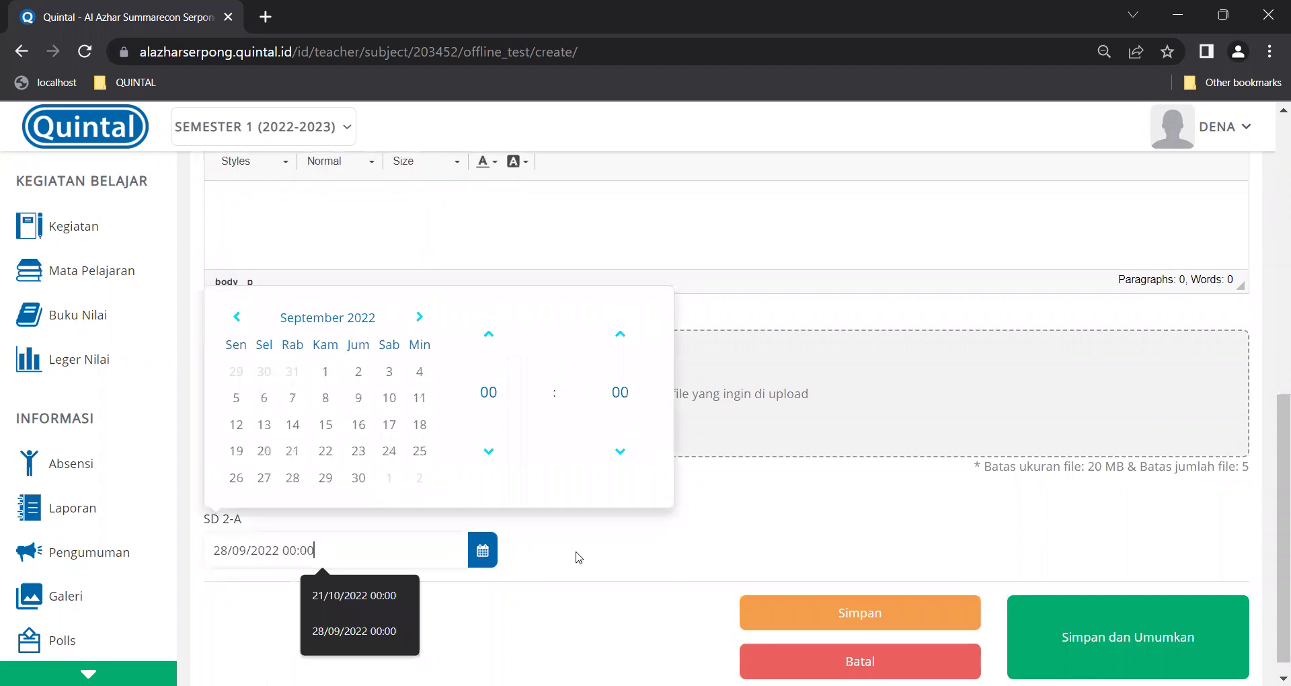
left_click(714, 570)
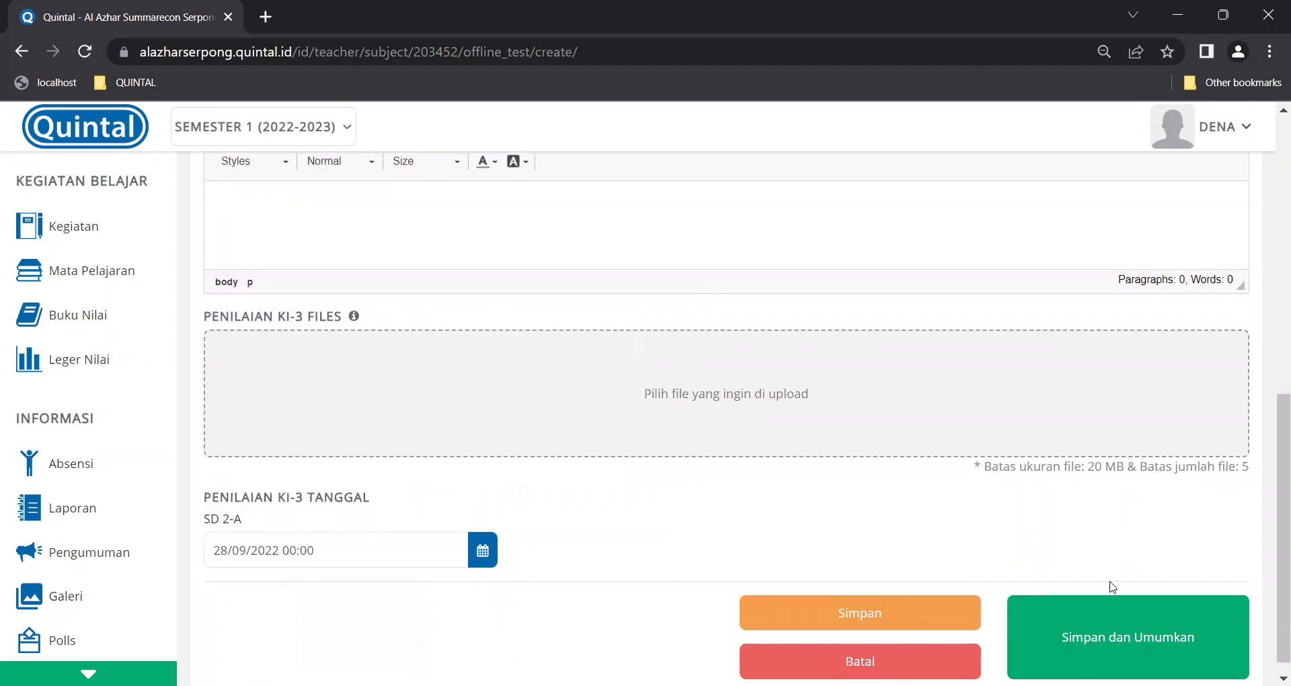
left_click(1106, 638)
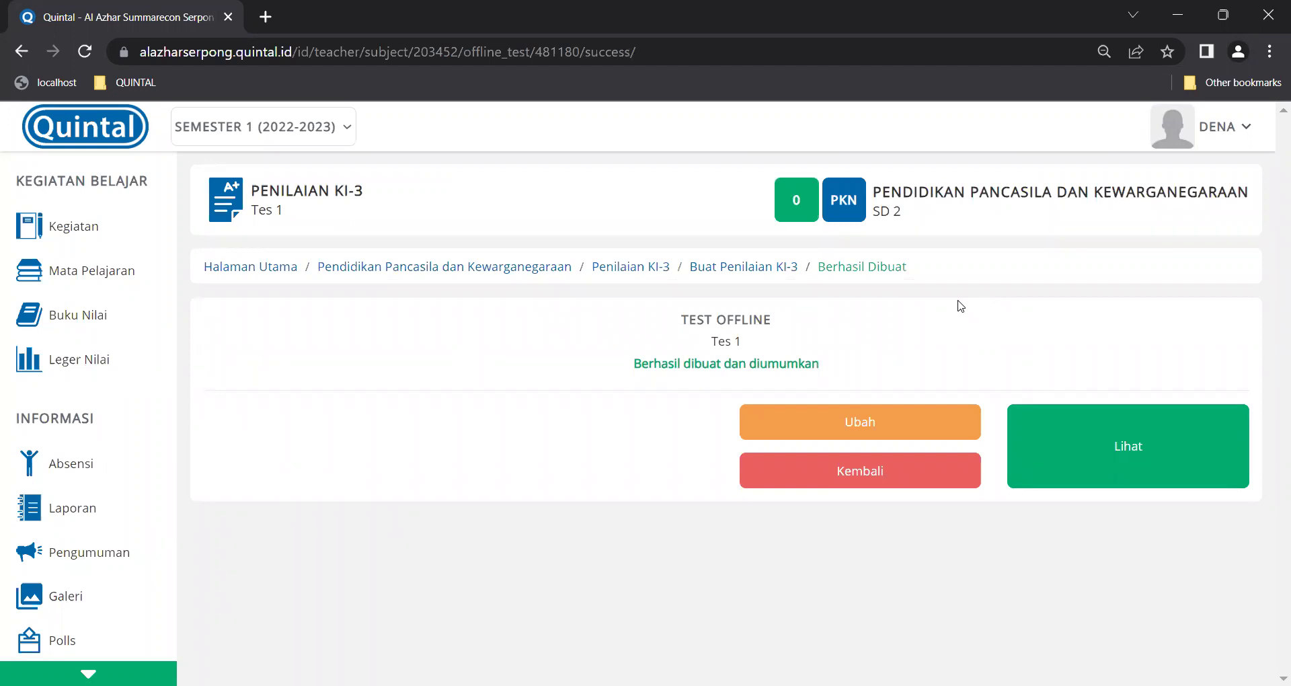
- Open the grade entry page of Tes 1 for class SD 2 A
left_click(1048, 446)
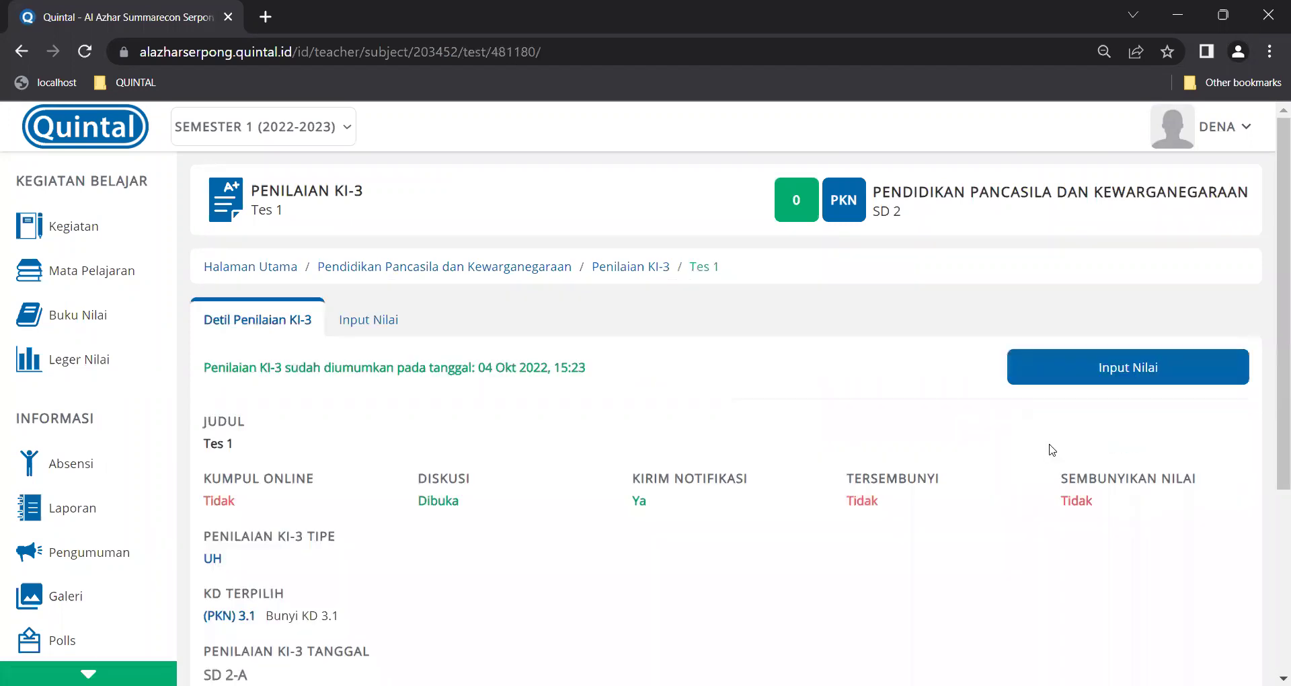
left_click(363, 324)
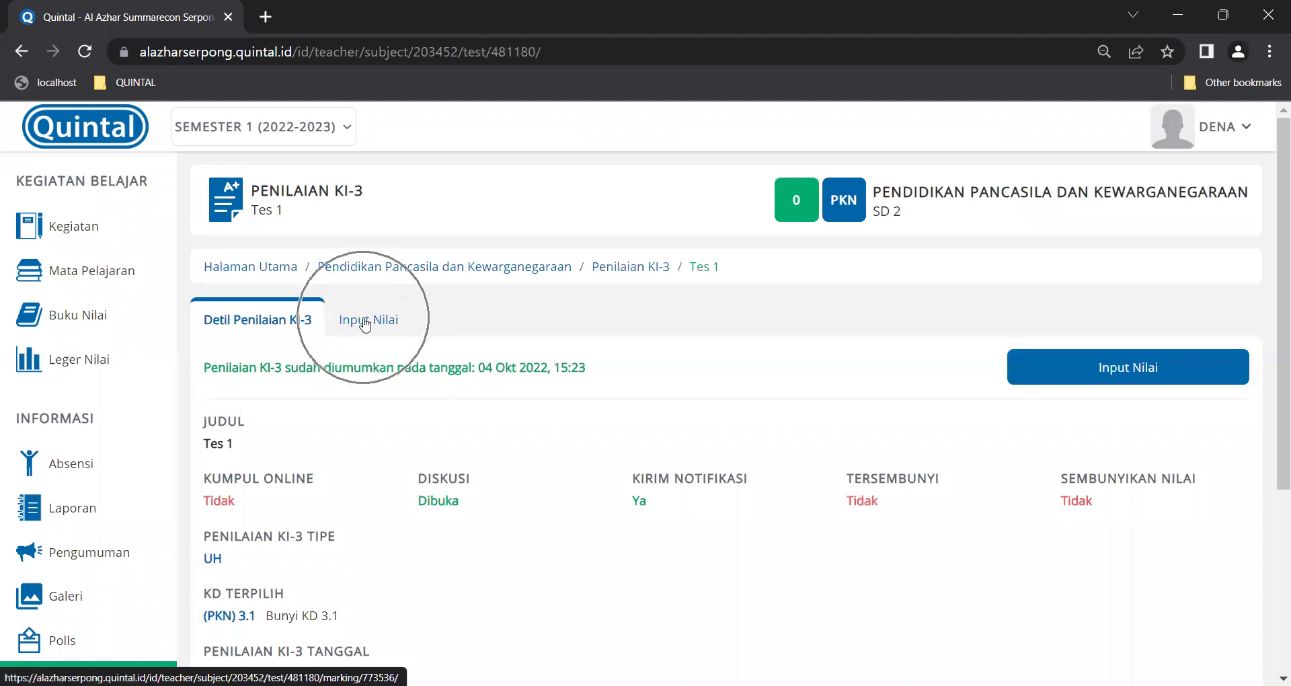
left_click(1077, 388)
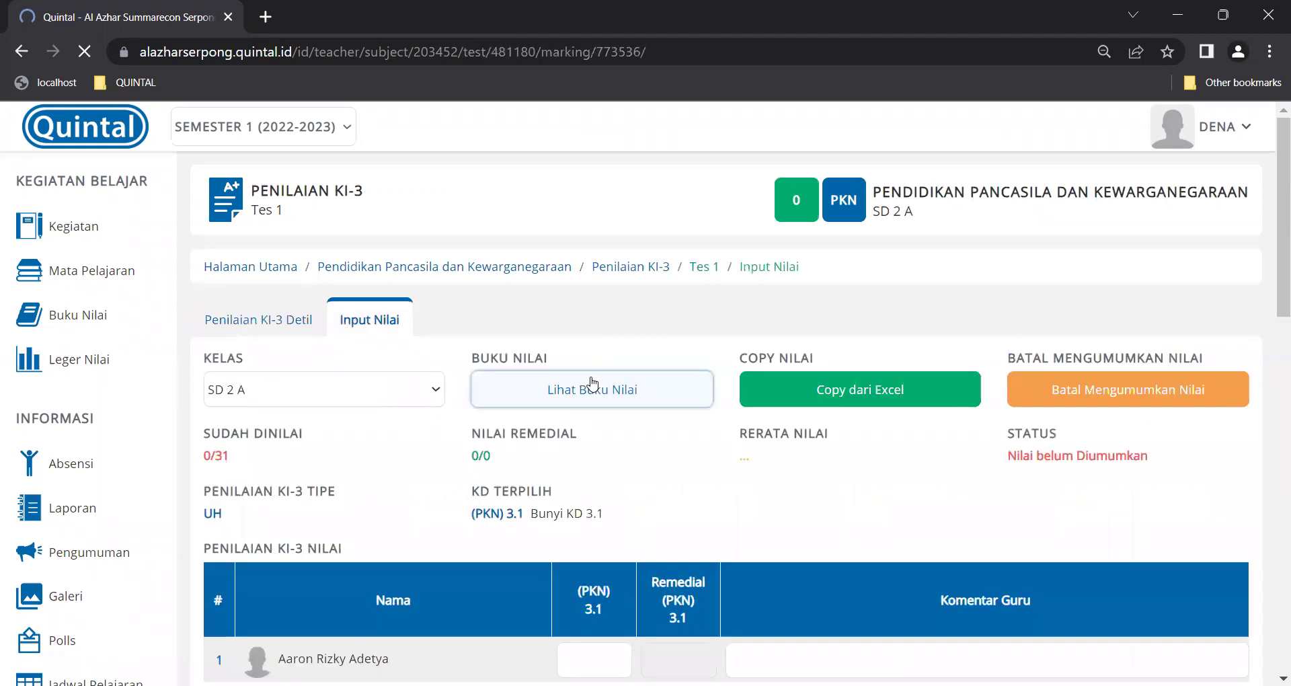
scroll(592, 477, "down", 1)
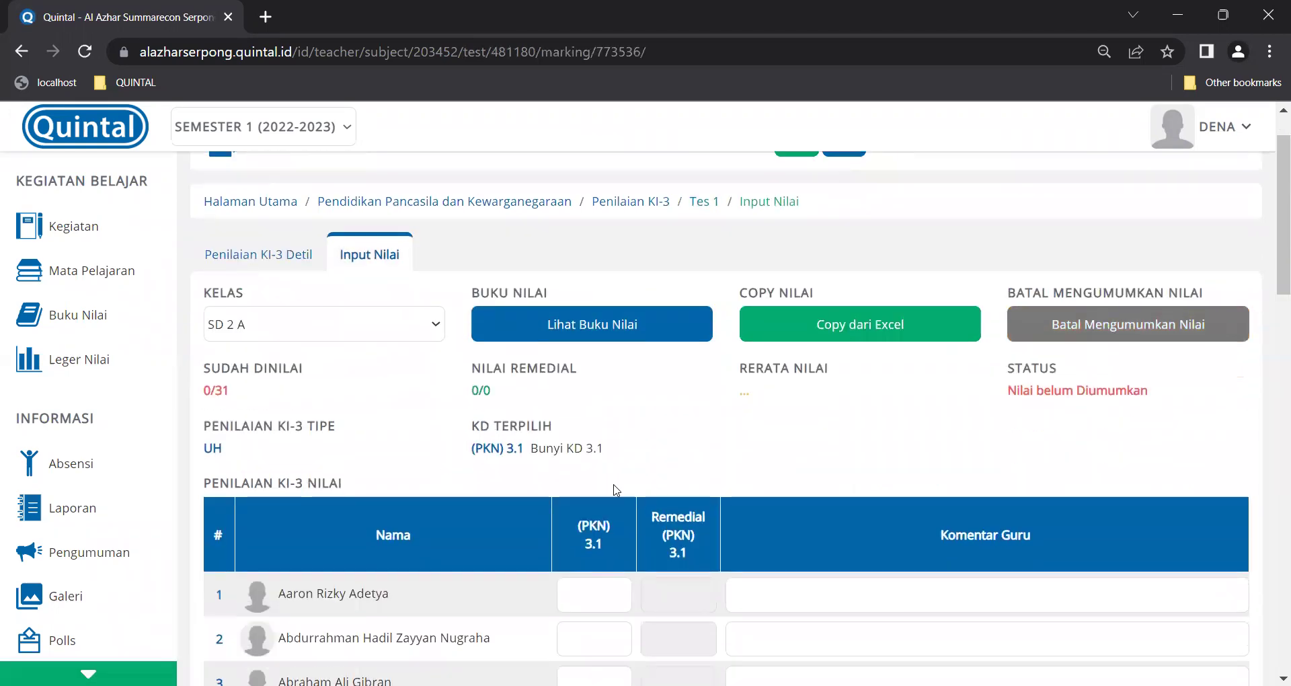
left_click(385, 322)
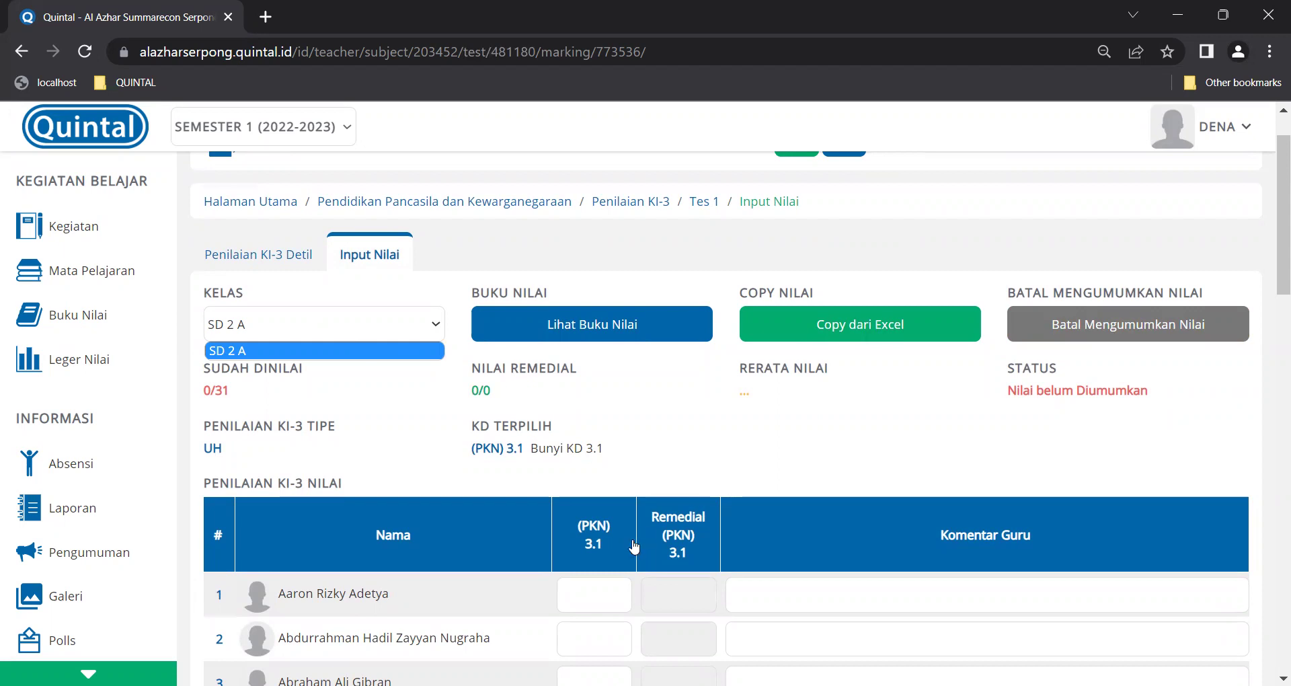
- Enter a (PKN) 3.1 score of 100 for the first several students in the list
left_click(600, 593)
type("100")
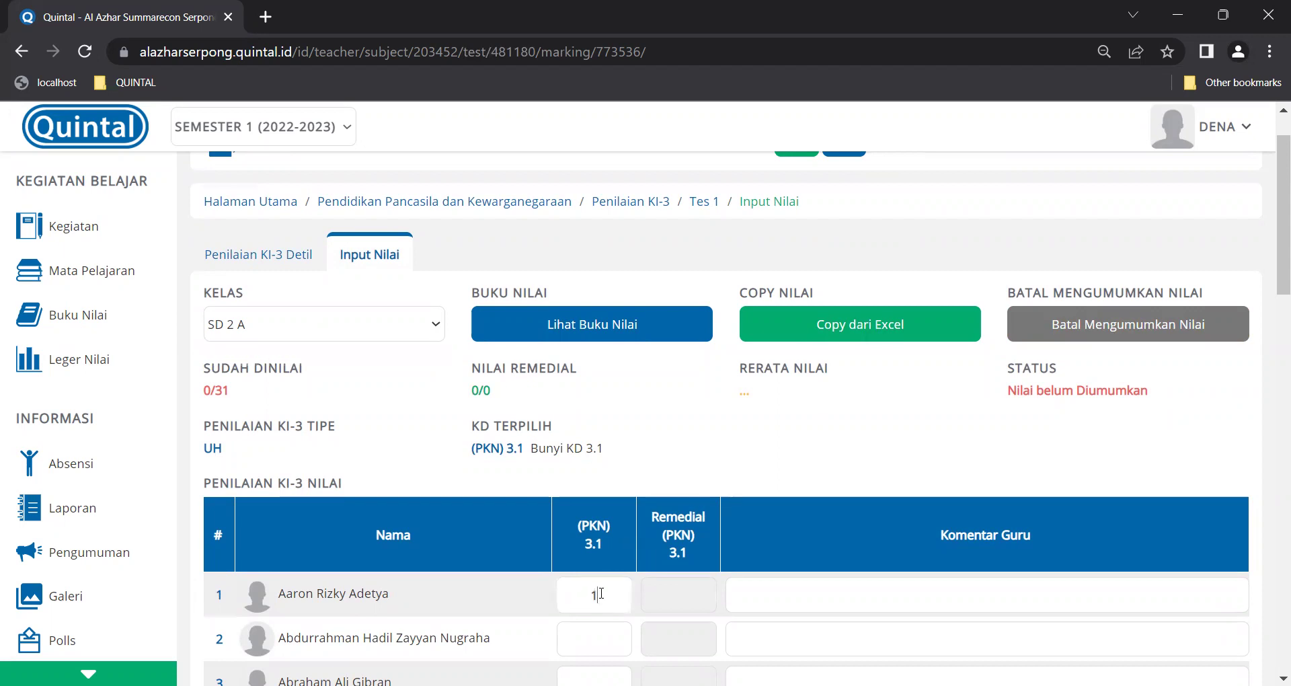
key("Return")
type("100")
double_click(600, 593)
key("ctrl+c")
key("Return")
key("Return")
type("100")
key("Return")
type("100")
key("Return")
type("100")
key("Return")
type("100")
scroll(601, 598, "up", 6)
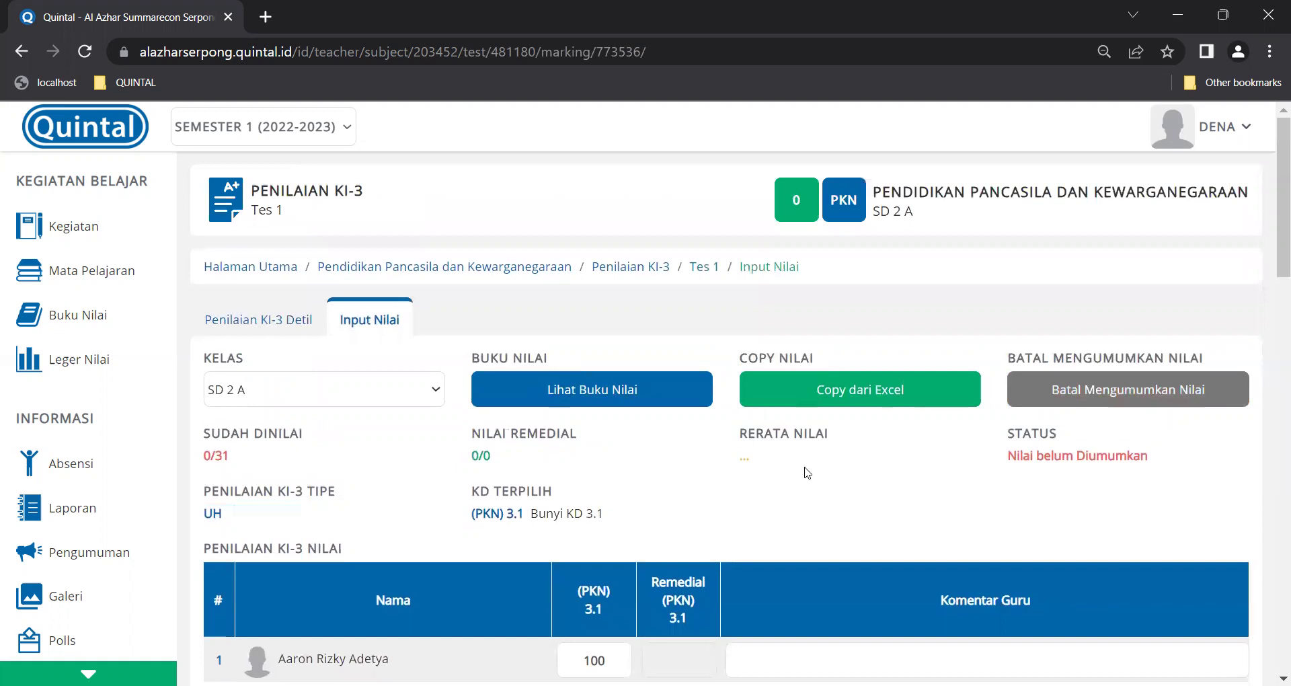
- Bulk-fill the 3.1 scores with Copy dari Excel, using a column of values of 100
left_click(845, 398)
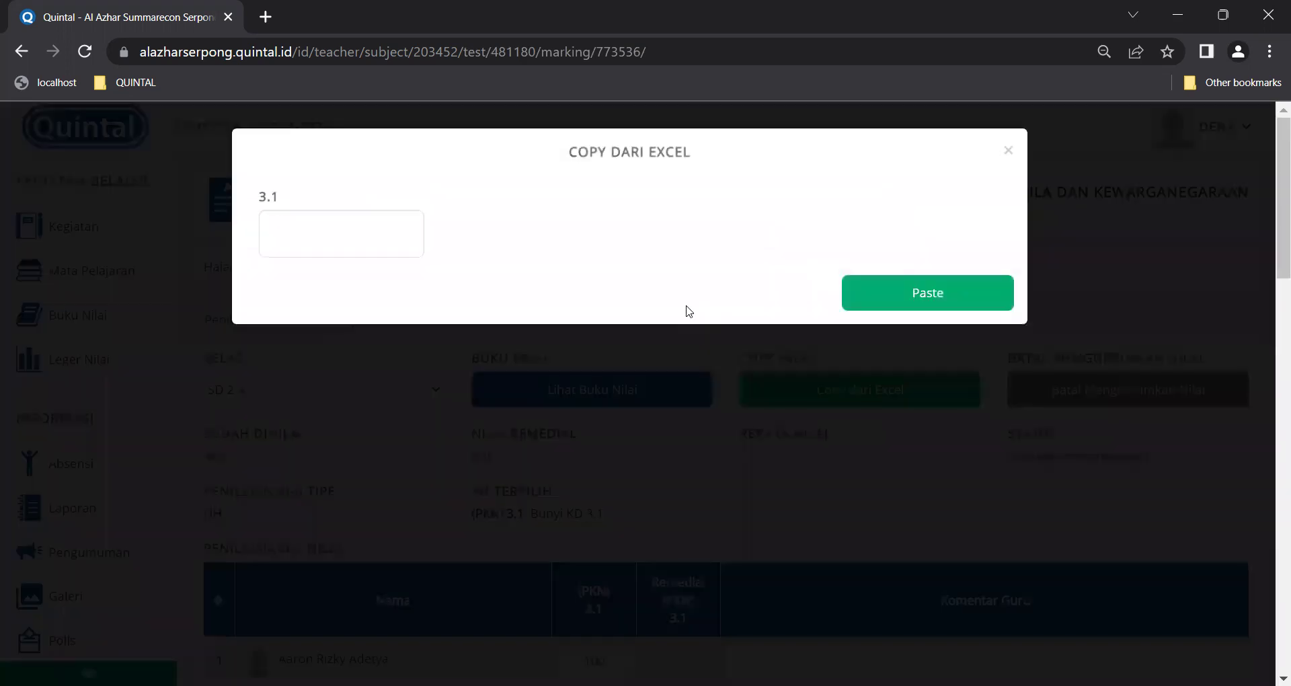
left_click(333, 238)
key("ctrl+v")
key("ctrl+v")
key("Return")
key("ctrl+v")
key("ctrl+v")
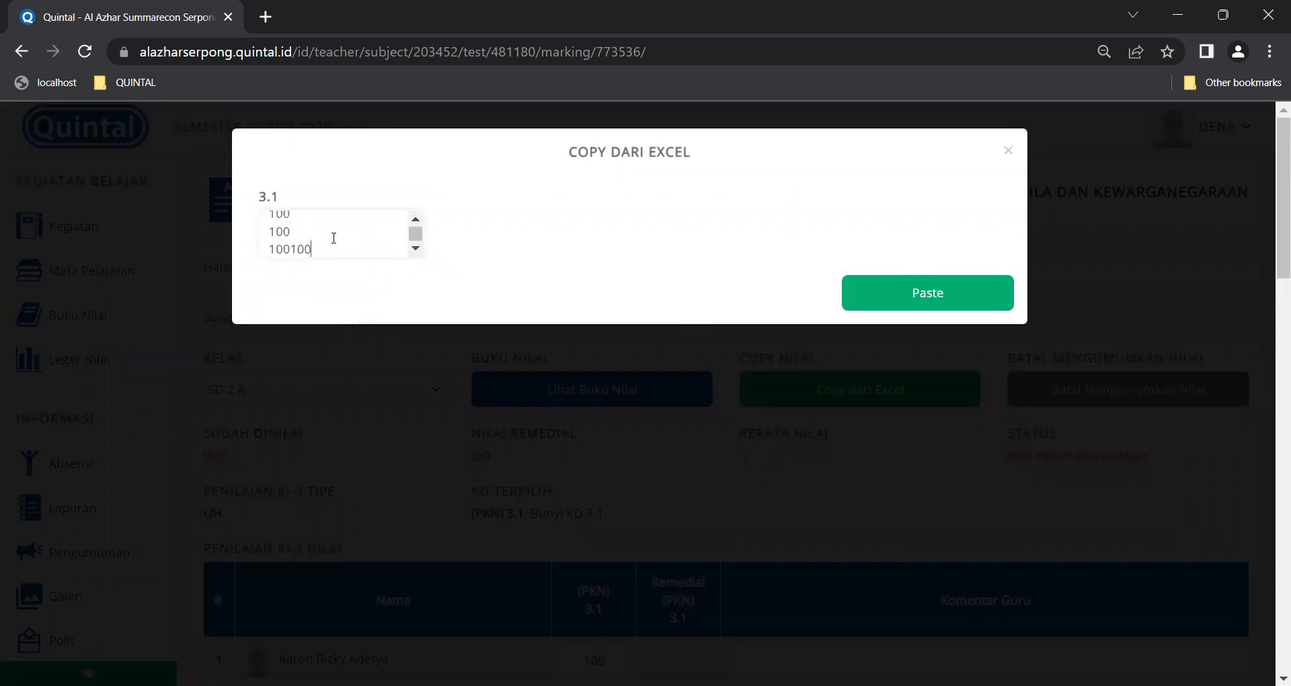
key("BackSpace")
key("BackSpace")
left_click(893, 291)
- Complete the (PKN) 3.1 scores with 100 down to the last student, row 31
scroll(617, 546, "down", 3)
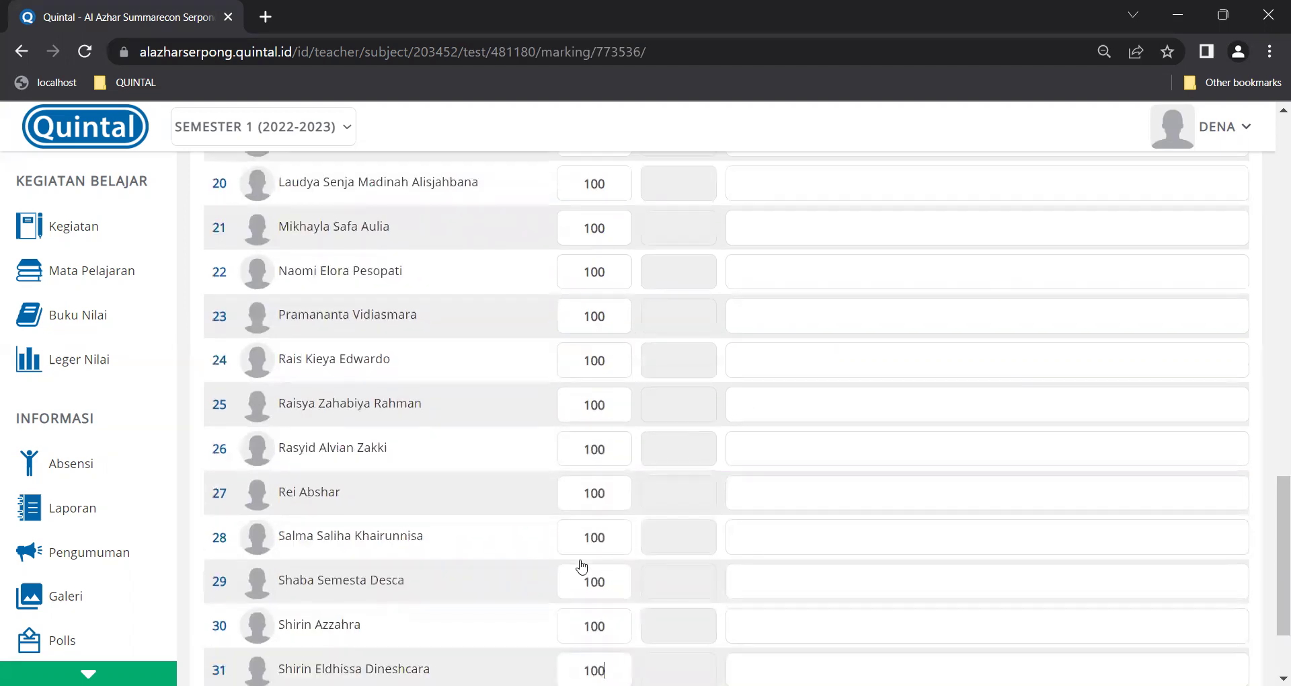
key("ctrl+a")
key("BackSpace")
type("10010")
key("BackSpace")
key("BackSpace")
key("BackSpace")
key("BackSpace")
type("00")
scroll(581, 567, "down", 2)
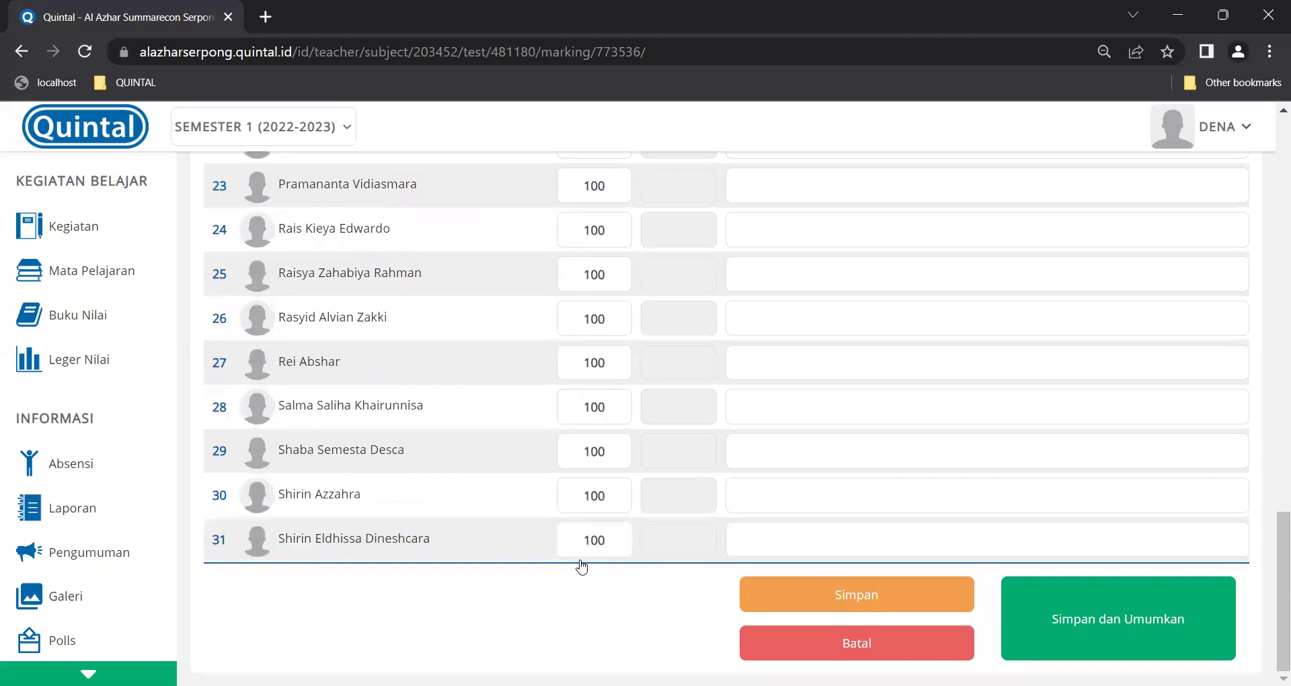
- Save and announce the Tes 1 scores of class SD 2 A
left_click(1039, 598)
left_click(1093, 607)
left_click(753, 213)
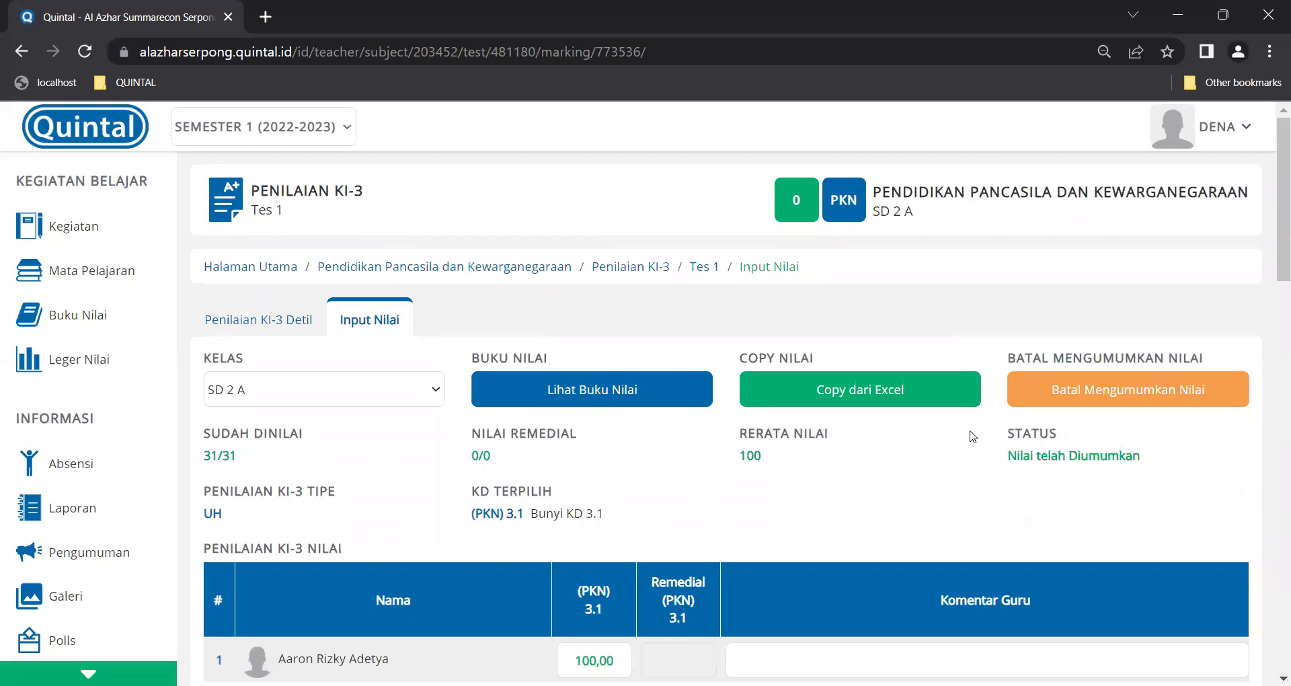
- Check the announcement status and the students' (PKN) 3.1 scores on the grade entry page
left_click_drag(999, 458, 1157, 464)
left_click(968, 518)
scroll(779, 532, "down", 1)
scroll(779, 531, "down", 2)
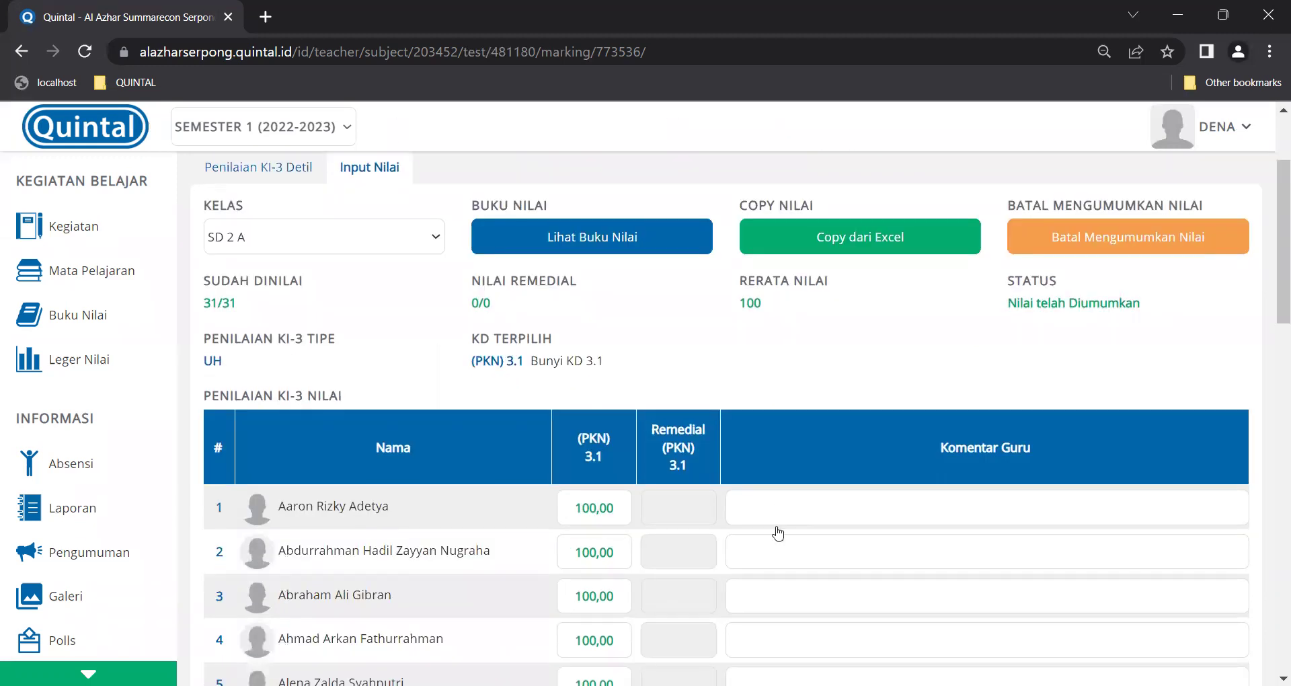
left_click_drag(578, 509, 615, 509)
left_click(723, 406)
scroll(658, 347, "up", 2)
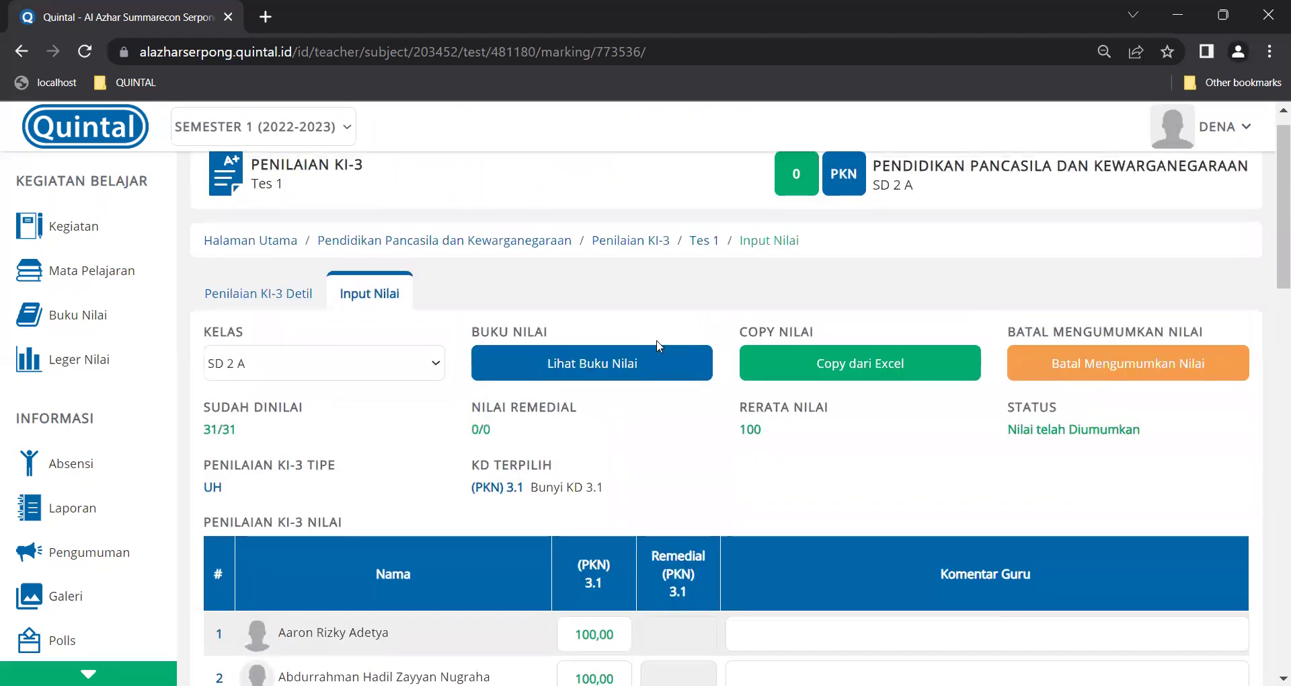
- Open the class gradebook for the subject and review the students' UH 3.1 scores and averages
left_click(607, 370)
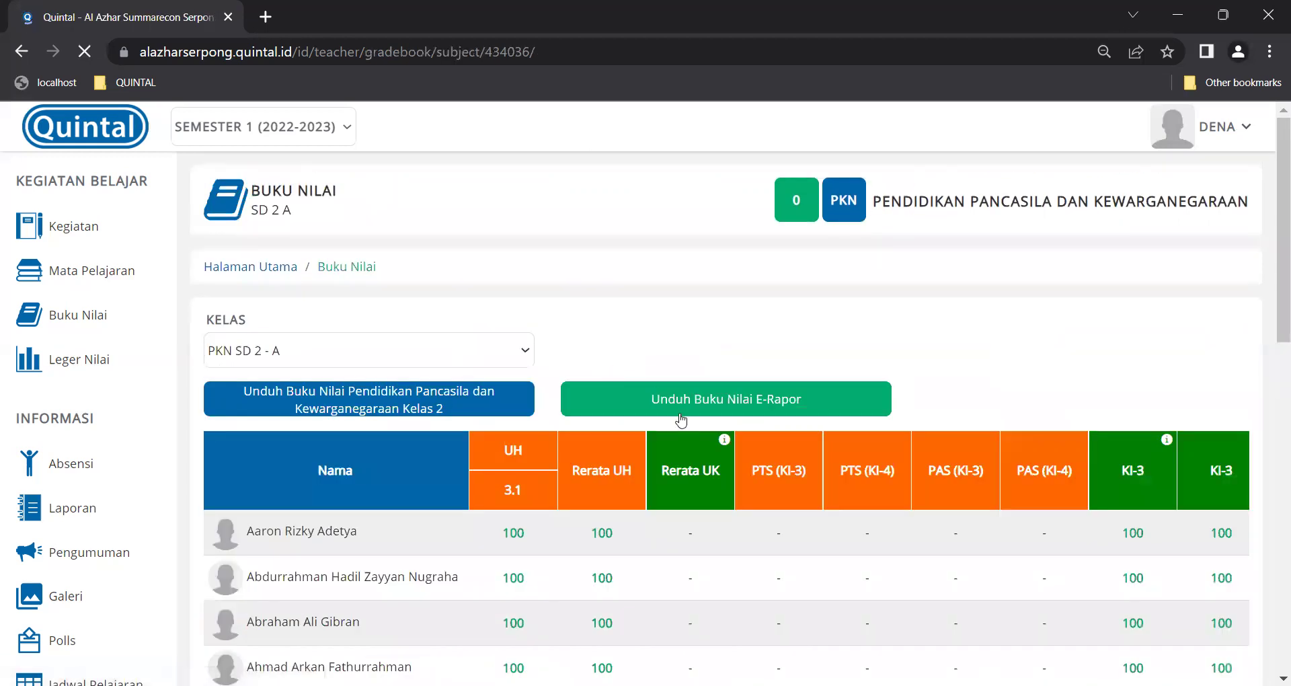
scroll(686, 538, "down", 1)
scroll(685, 552, "down", 3)
scroll(685, 552, "up", 3)
scroll(685, 551, "down", 1)
scroll(685, 551, "up", 1)
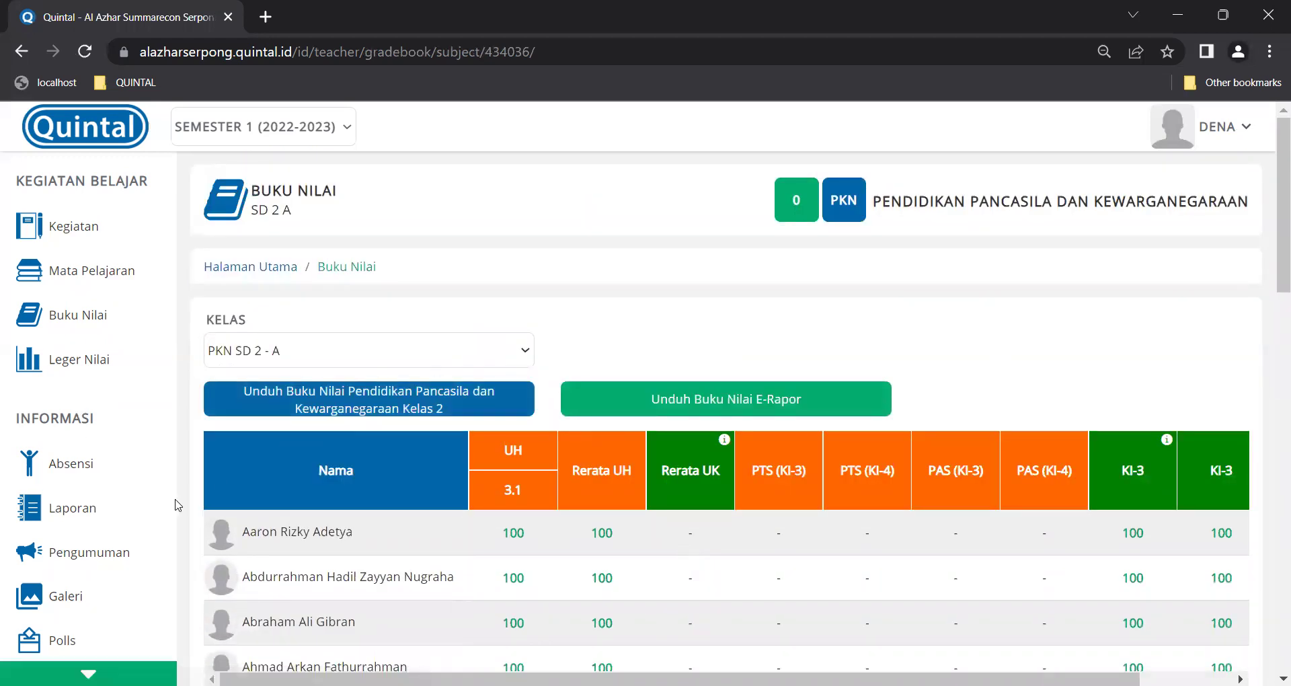
- Open the first student's mid-semester report and check the KD1 score for Pendidikan Pancasila dan Kewarganegaraan
left_click(139, 510)
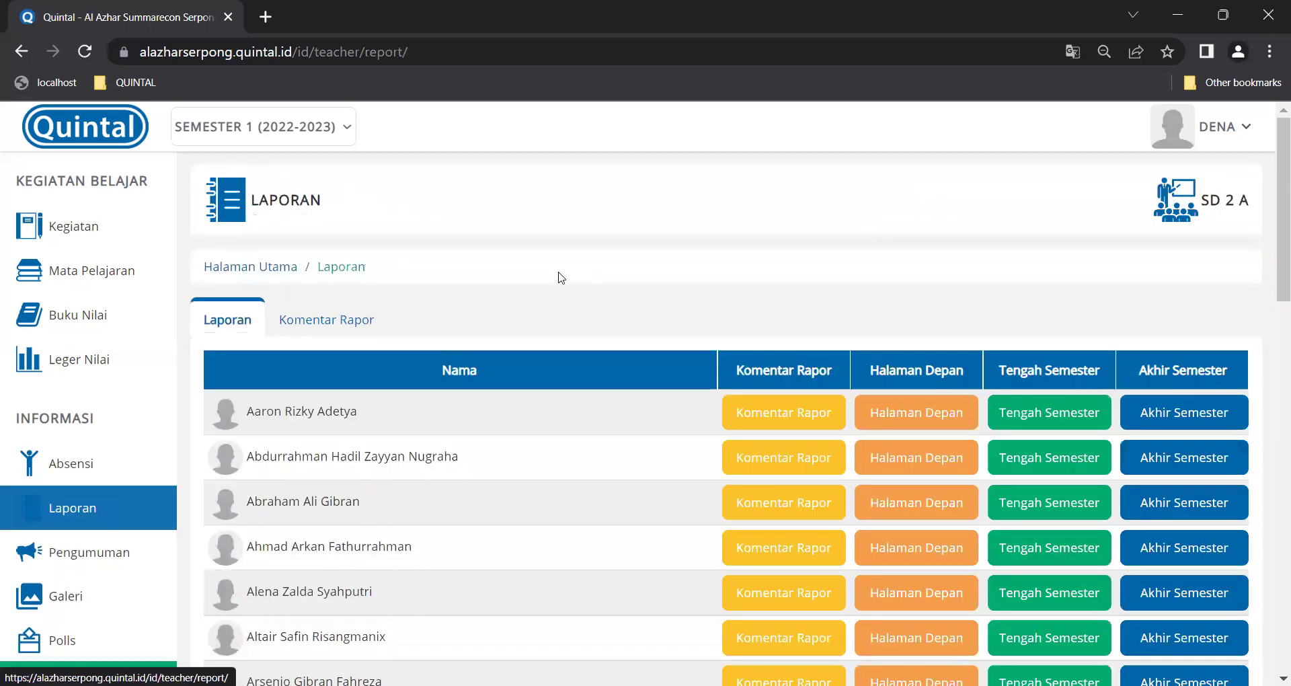
left_click(1016, 426)
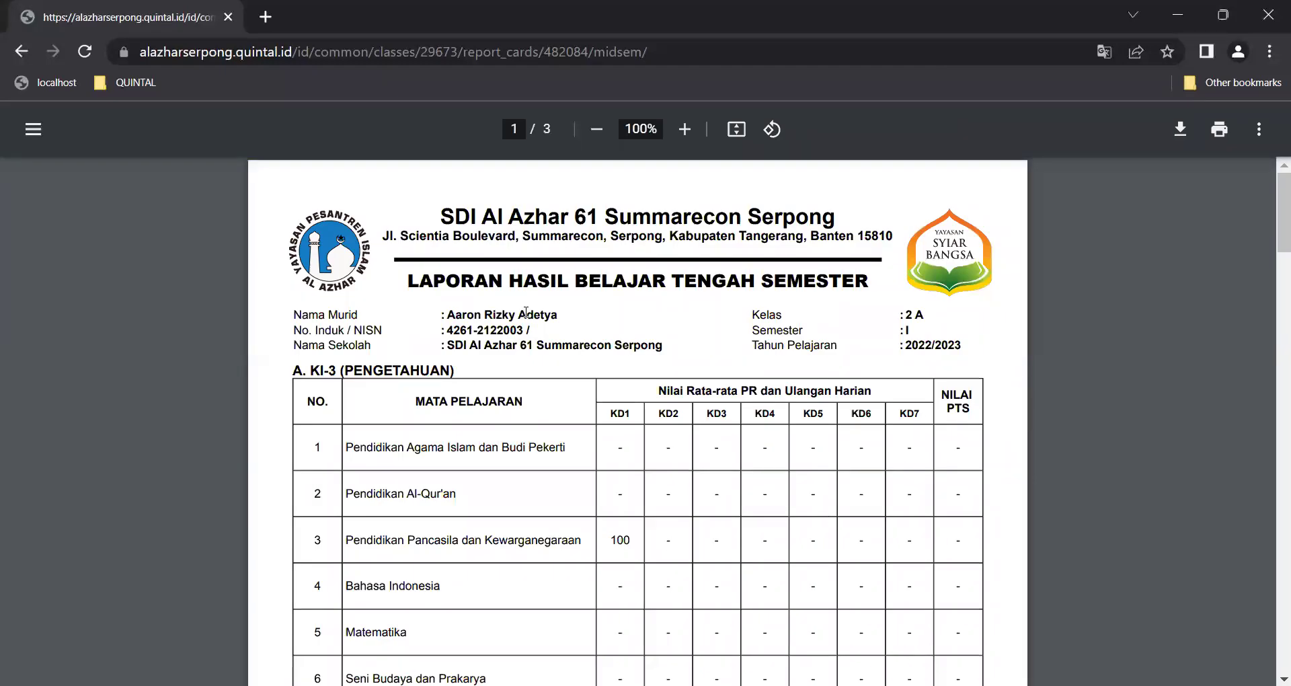
double_click(621, 544)
left_click(629, 558)
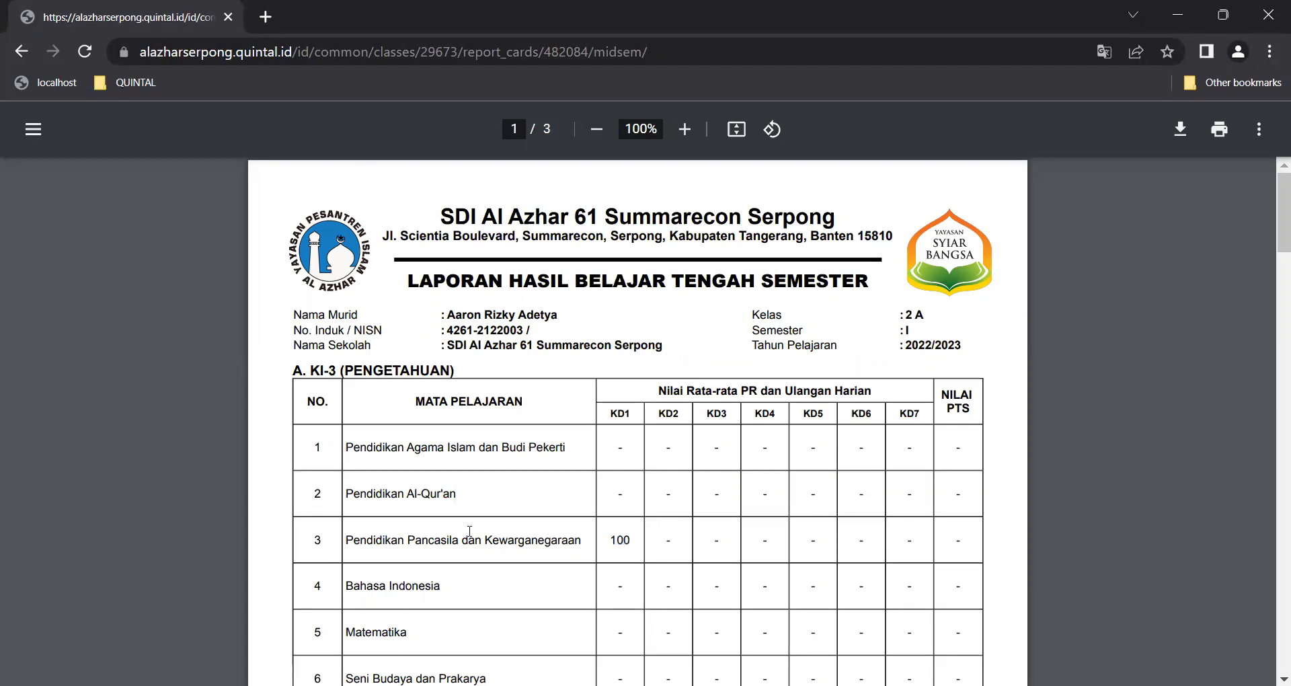